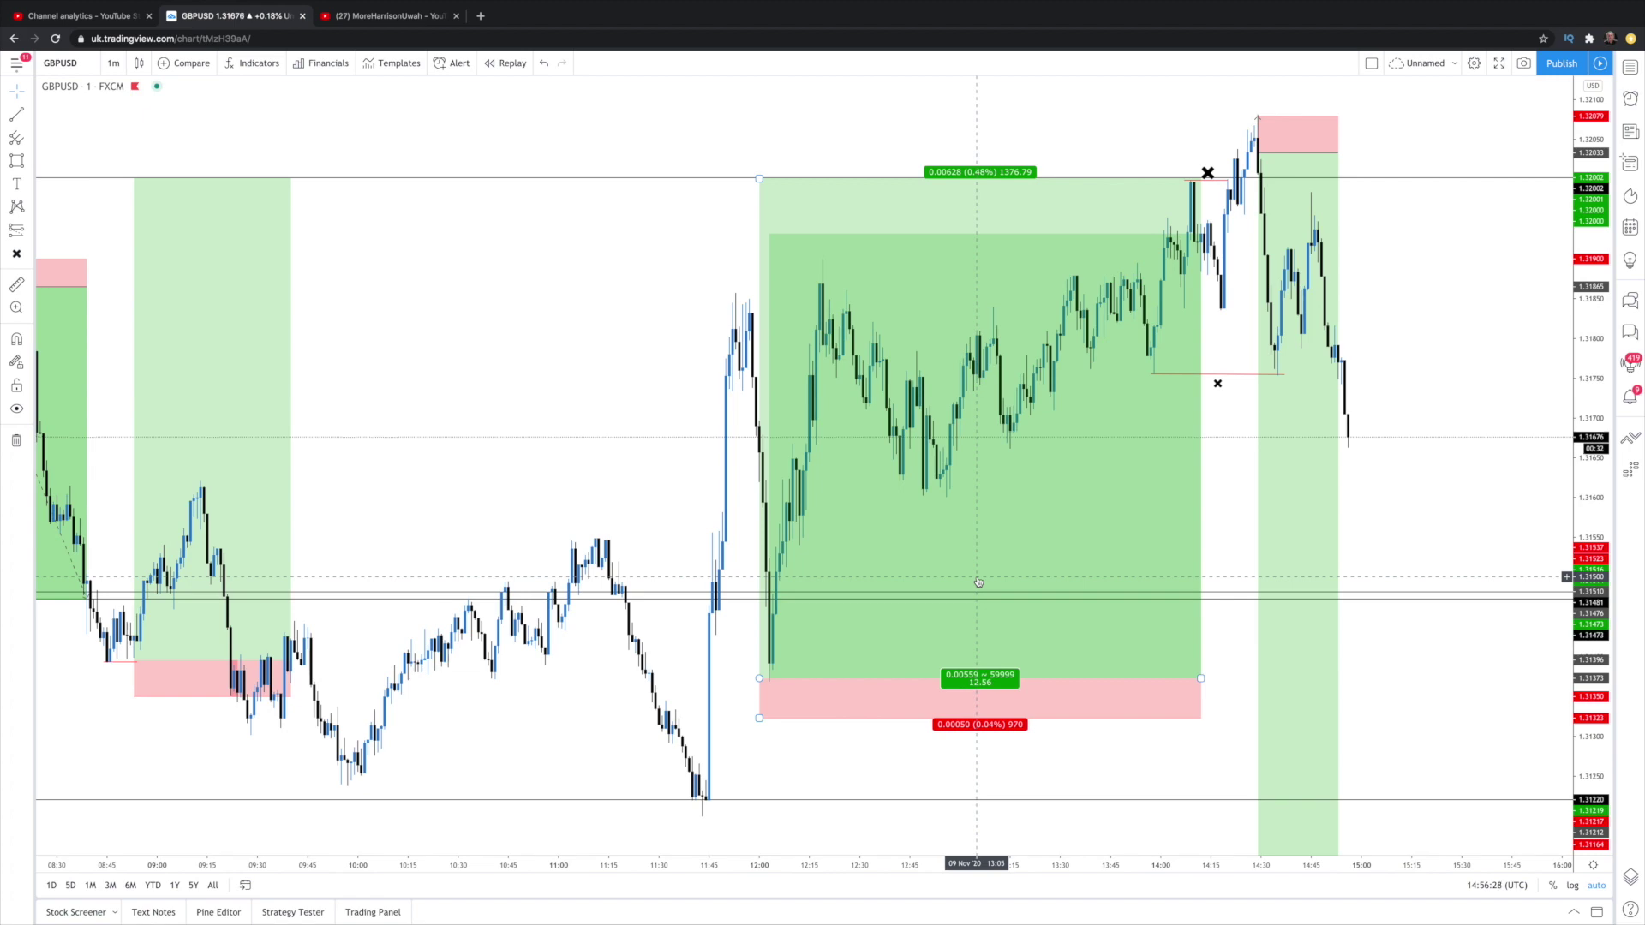
- Zoom into the 1-minute GBPUSD trades, review the long position's profit and risk stats, and open the interval list
{"action": "scroll", "coordinate": [978, 582], "scroll_direction": "up", "scroll_amount": 3}
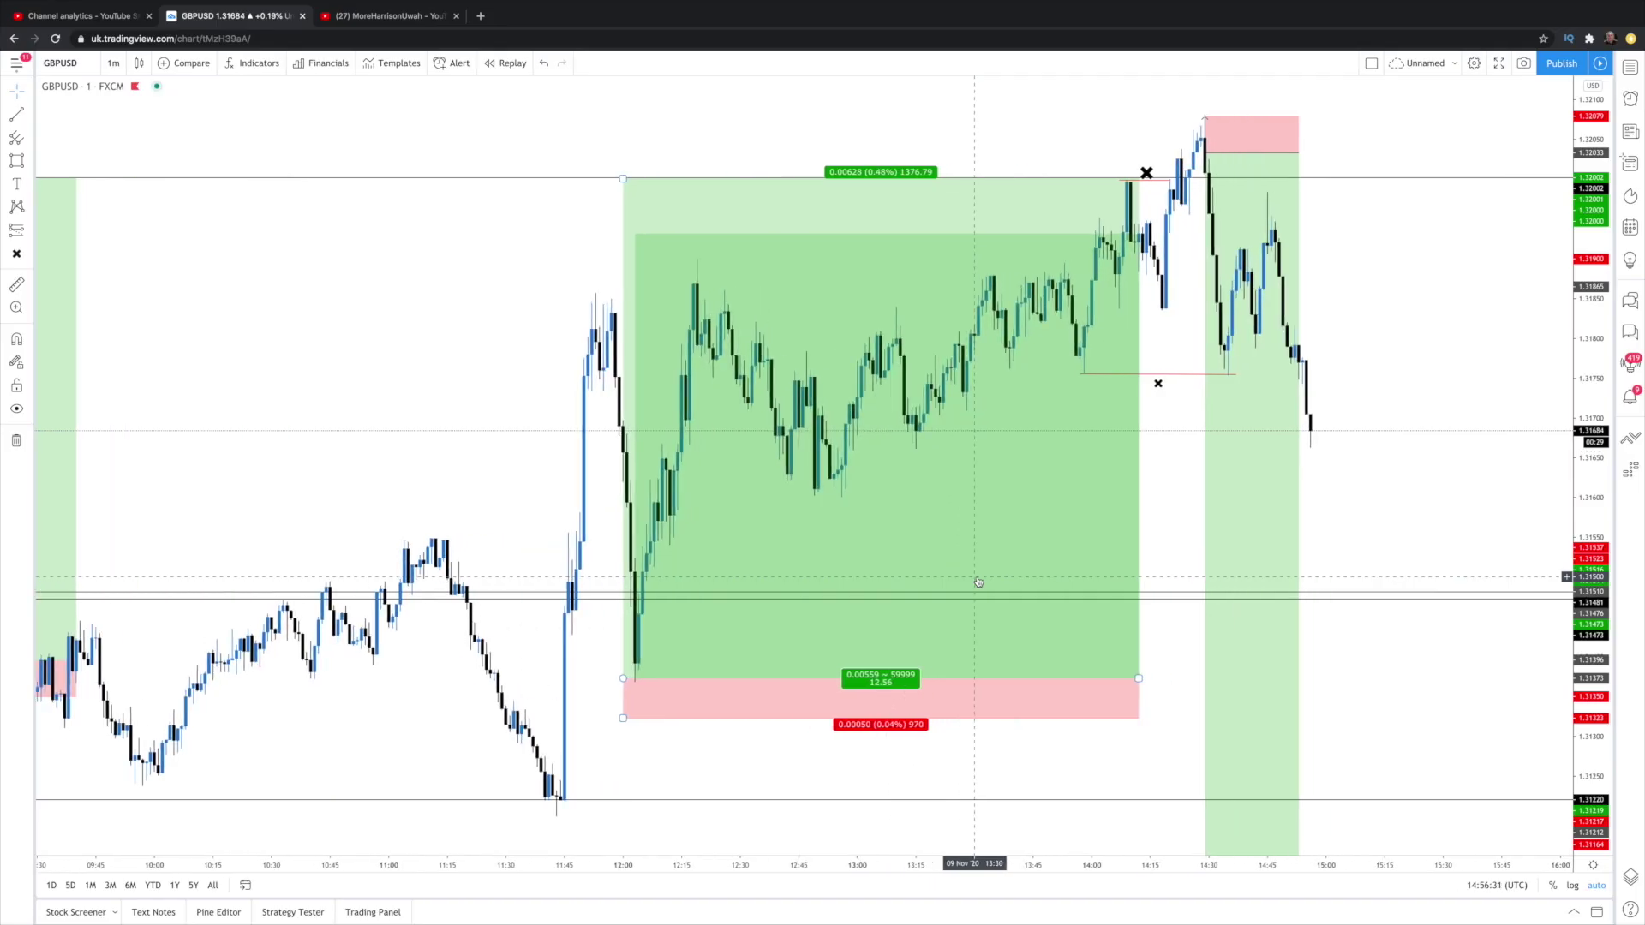
{"action": "scroll", "coordinate": [978, 582], "scroll_direction": "up", "scroll_amount": 2}
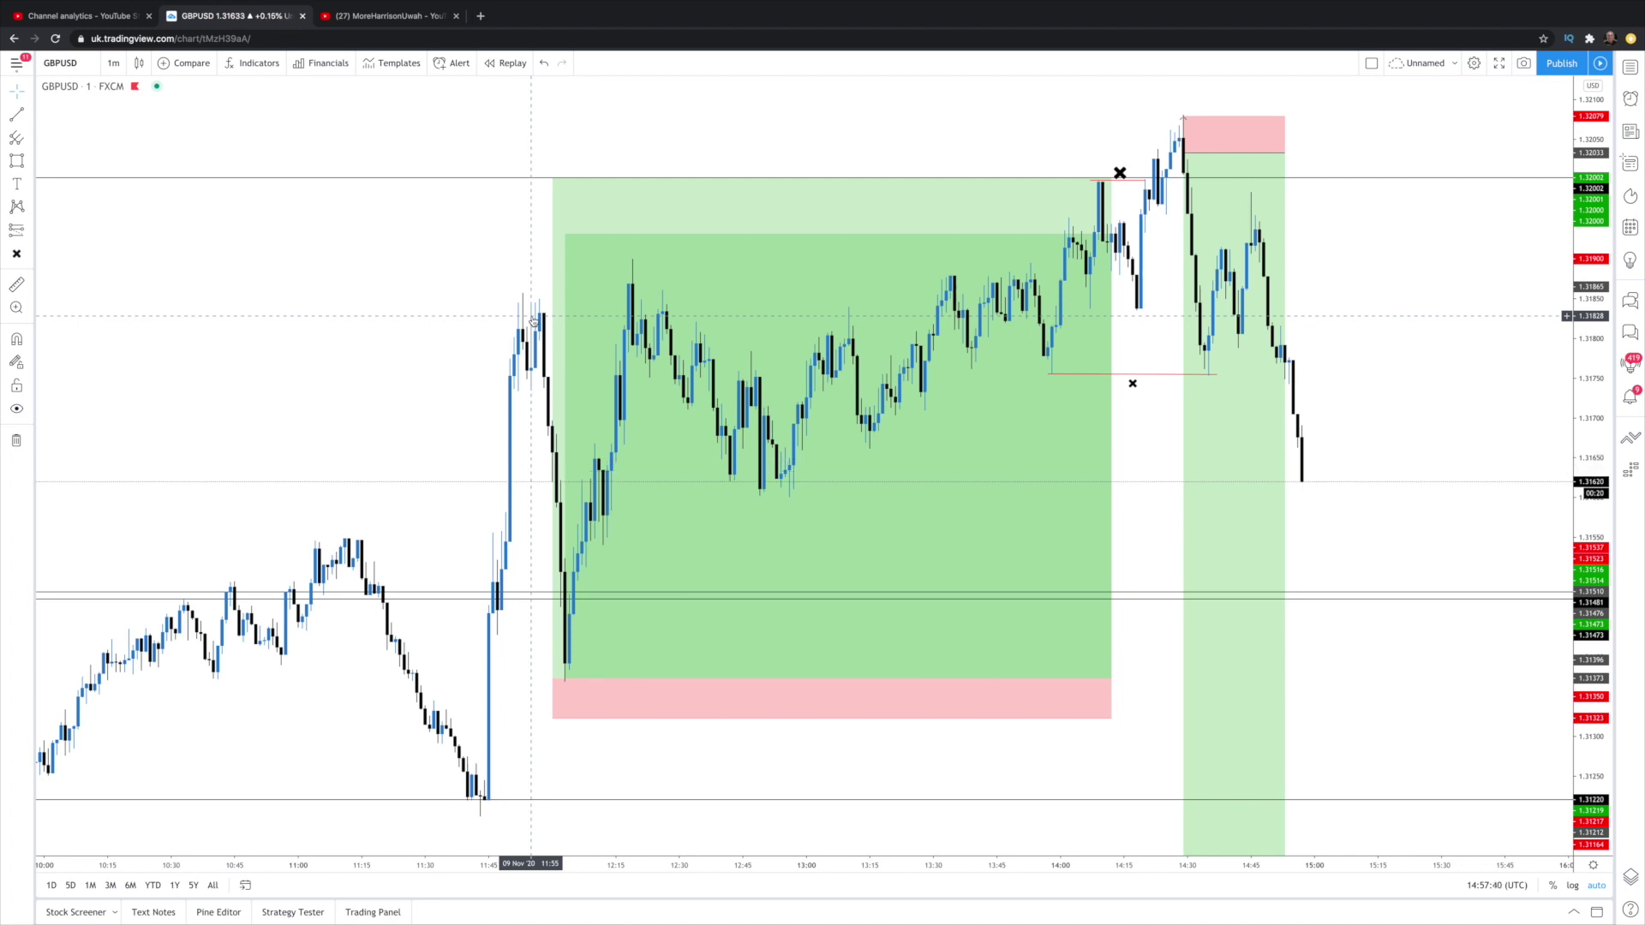
{"action": "left_click", "coordinate": [555, 581]}
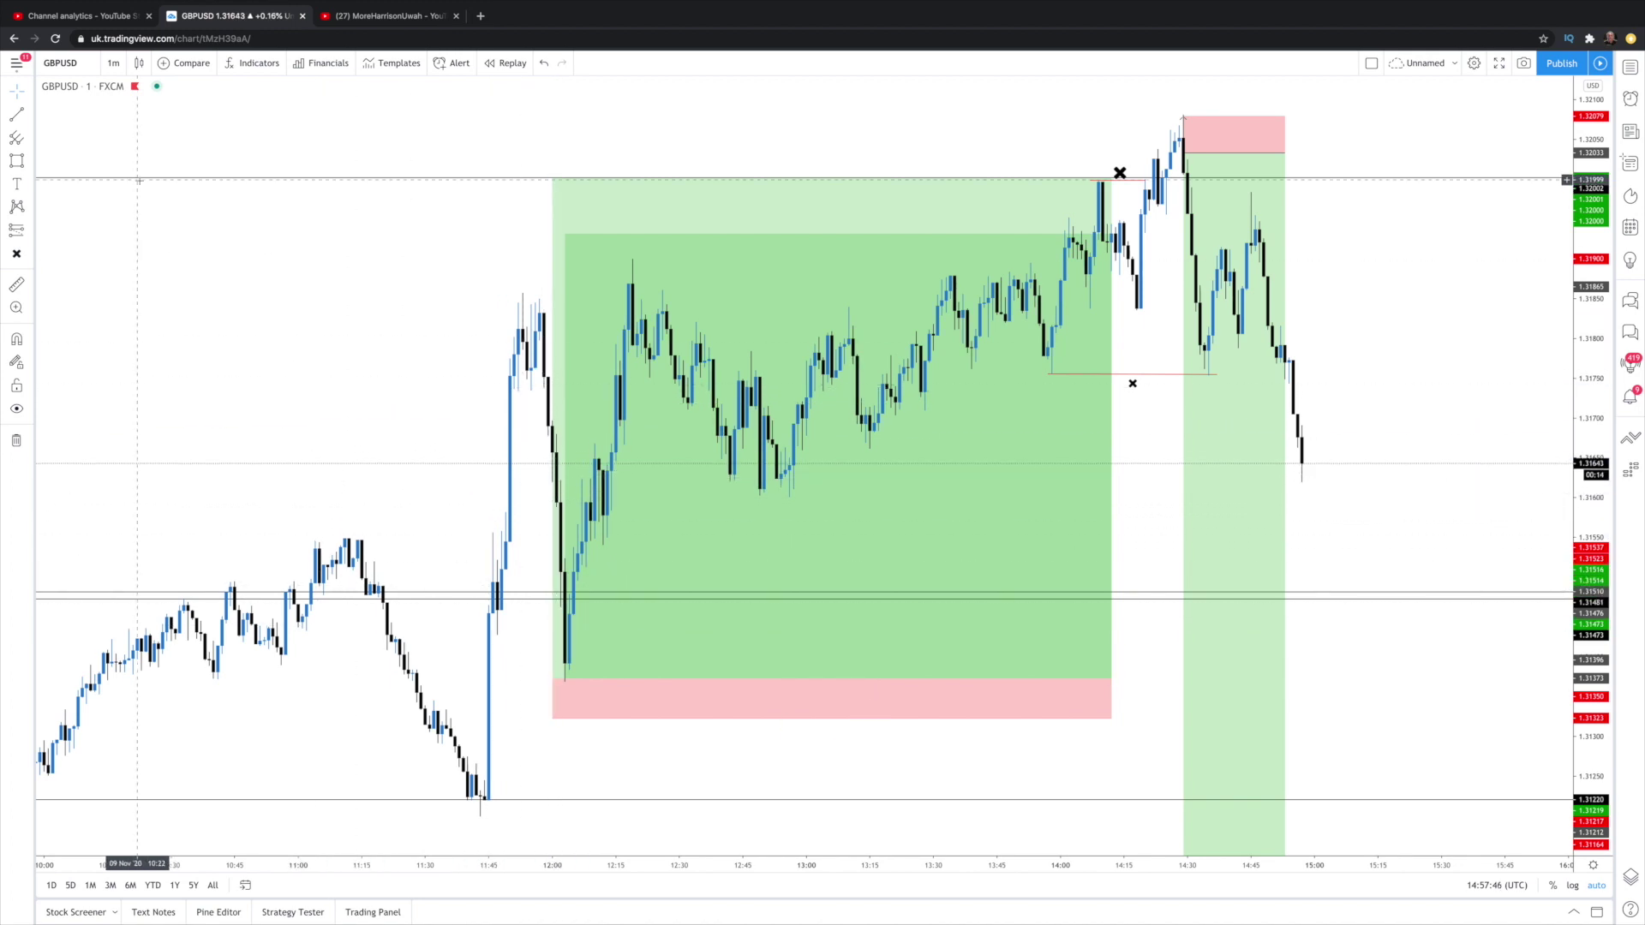
{"action": "left_click", "coordinate": [113, 63]}
- Switch to 15-minute candles and shift the long entry one bar later (0.00628 target, 12.56 ratio)
{"action": "left_click", "coordinate": [129, 191]}
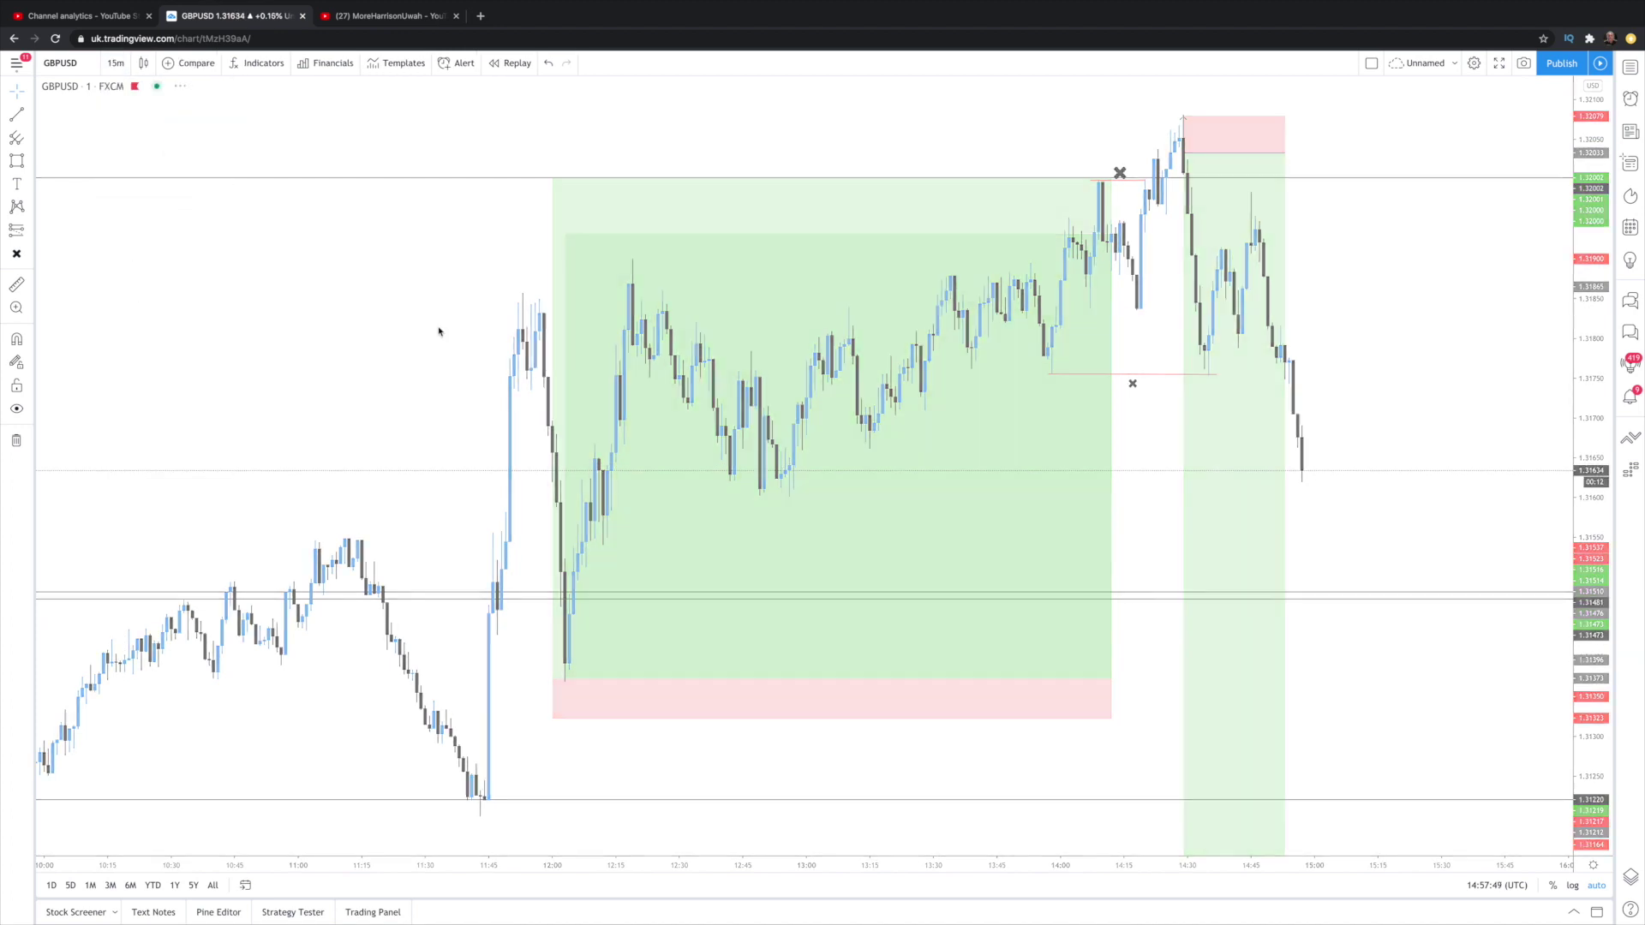
{"action": "scroll", "coordinate": [718, 408], "scroll_direction": "up", "scroll_amount": 10}
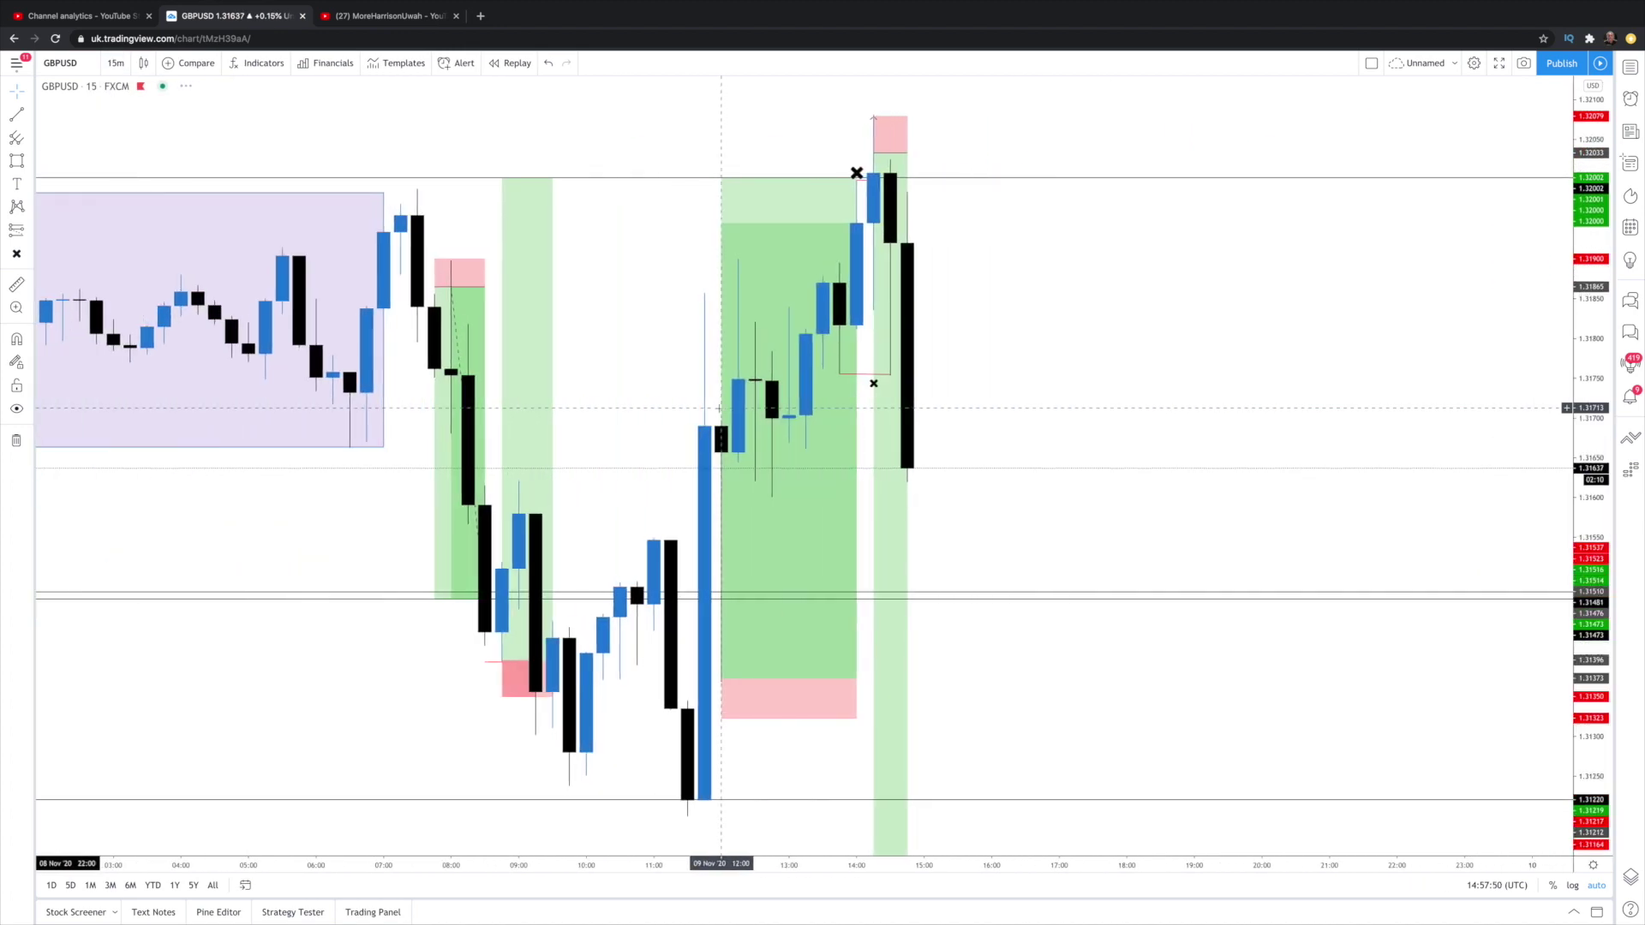
{"action": "scroll", "coordinate": [718, 408], "scroll_direction": "up", "scroll_amount": 5}
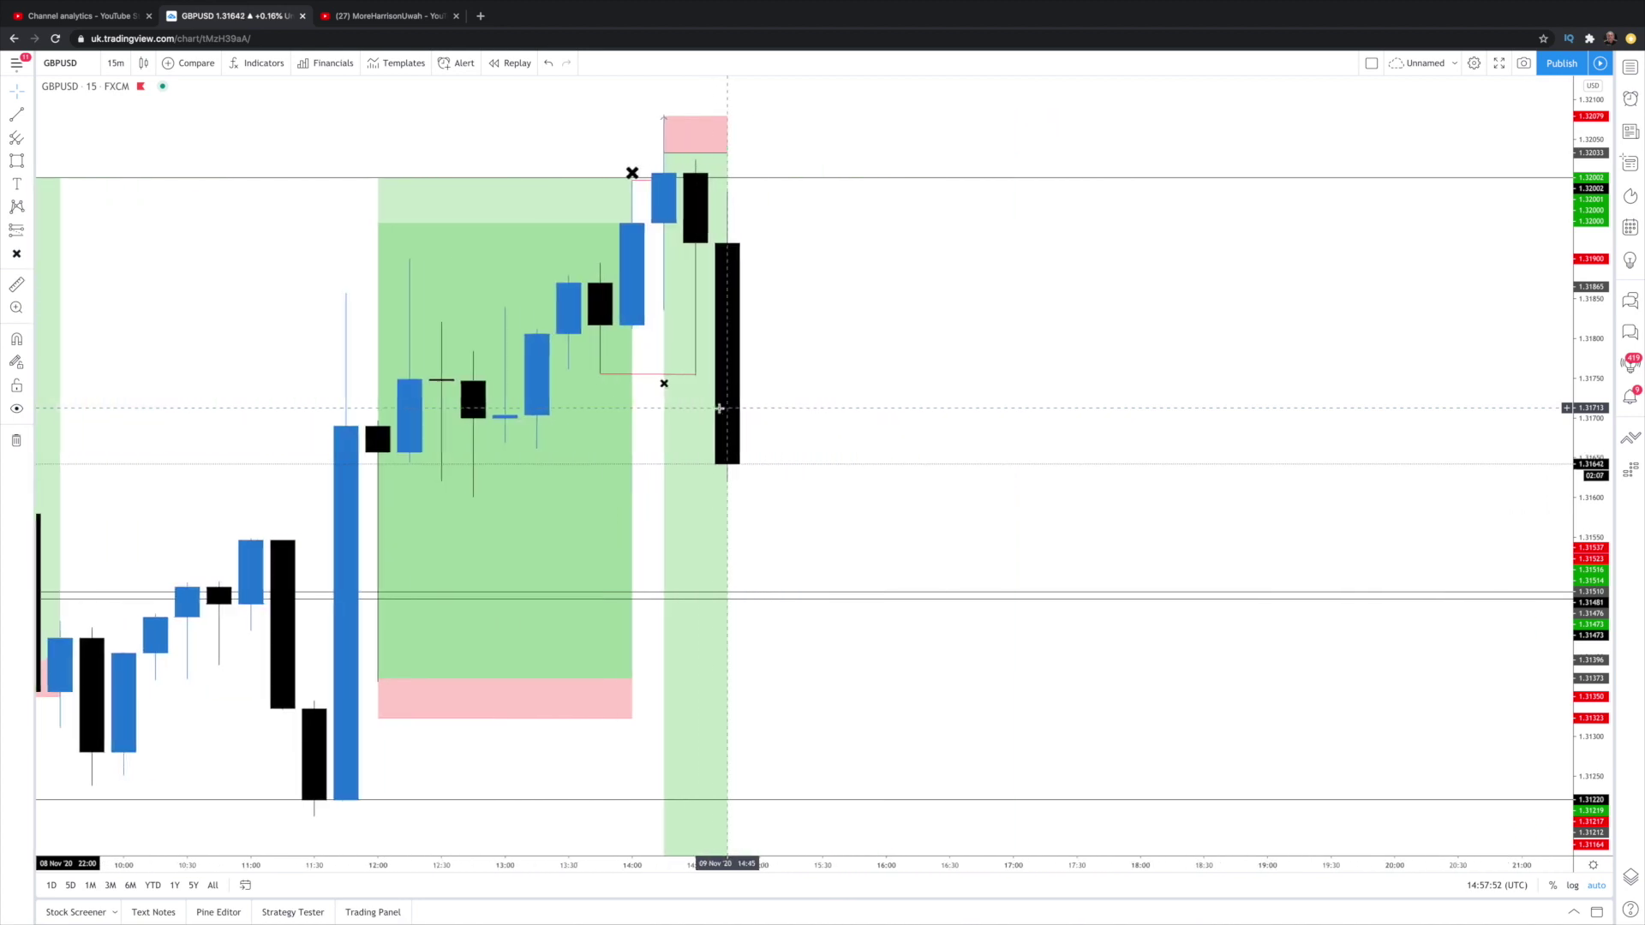
{"action": "scroll", "coordinate": [718, 409], "scroll_direction": "right", "scroll_amount": 2}
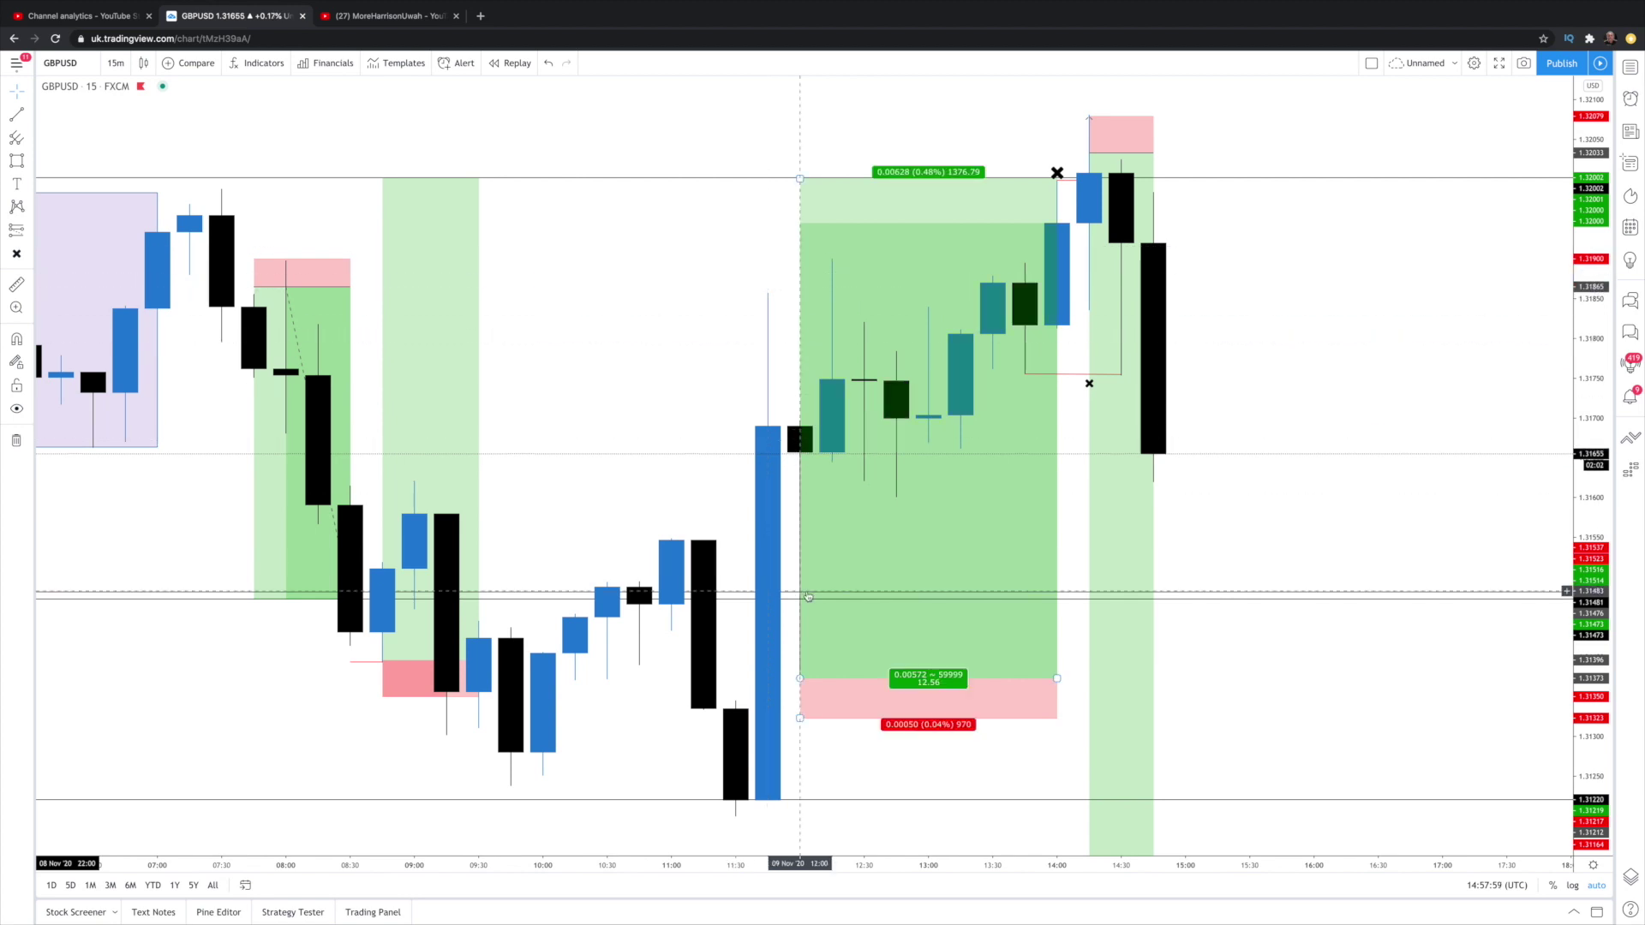
{"action": "left_click_drag", "start_coordinate": [799, 679], "coordinate": [832, 679]}
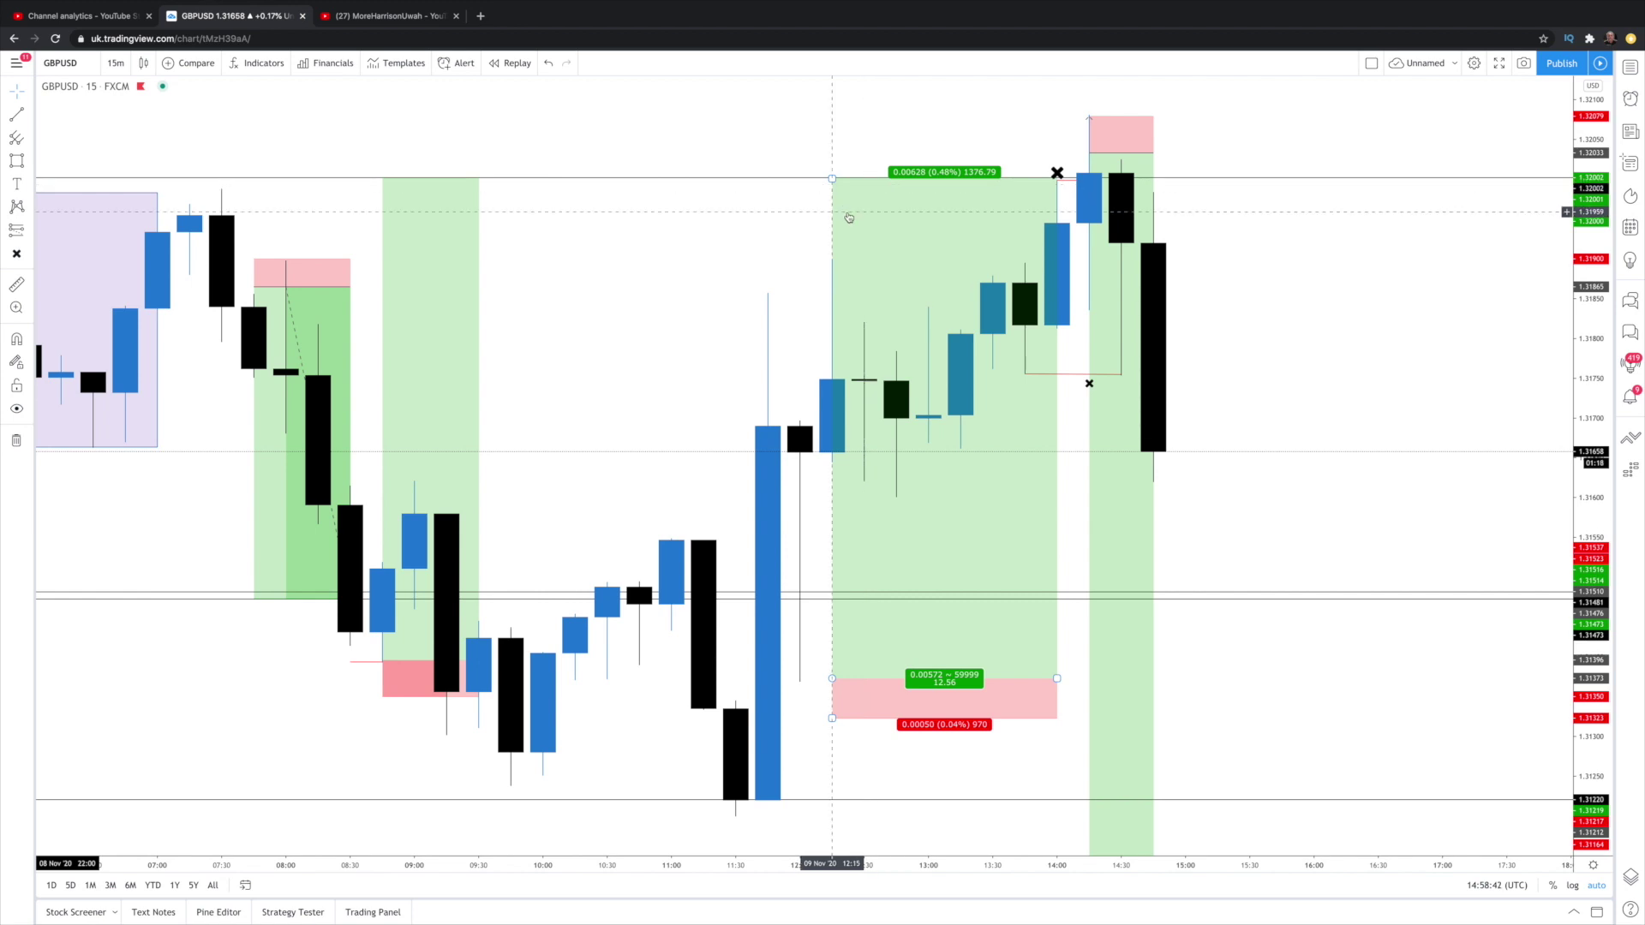
{"action": "left_click", "coordinate": [116, 69]}
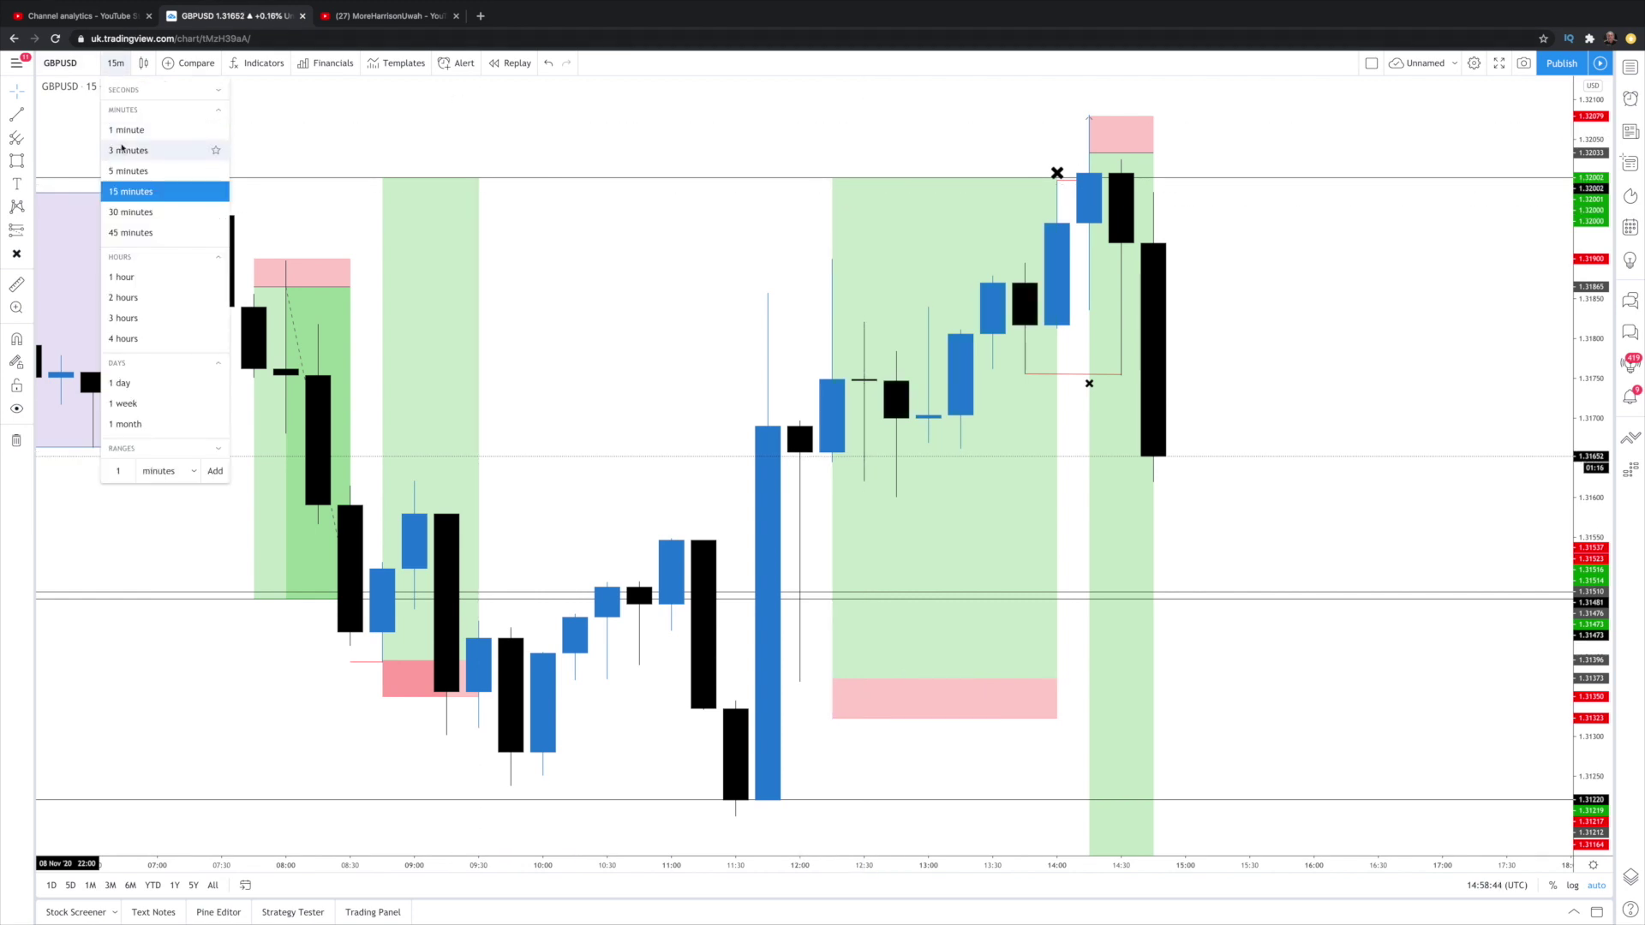
- Return to 1-minute candles, zoom in, and inspect the short position and red horizontal line
{"action": "left_click", "coordinate": [126, 129]}
{"action": "scroll", "coordinate": [835, 166], "scroll_direction": "down", "scroll_amount": 5}
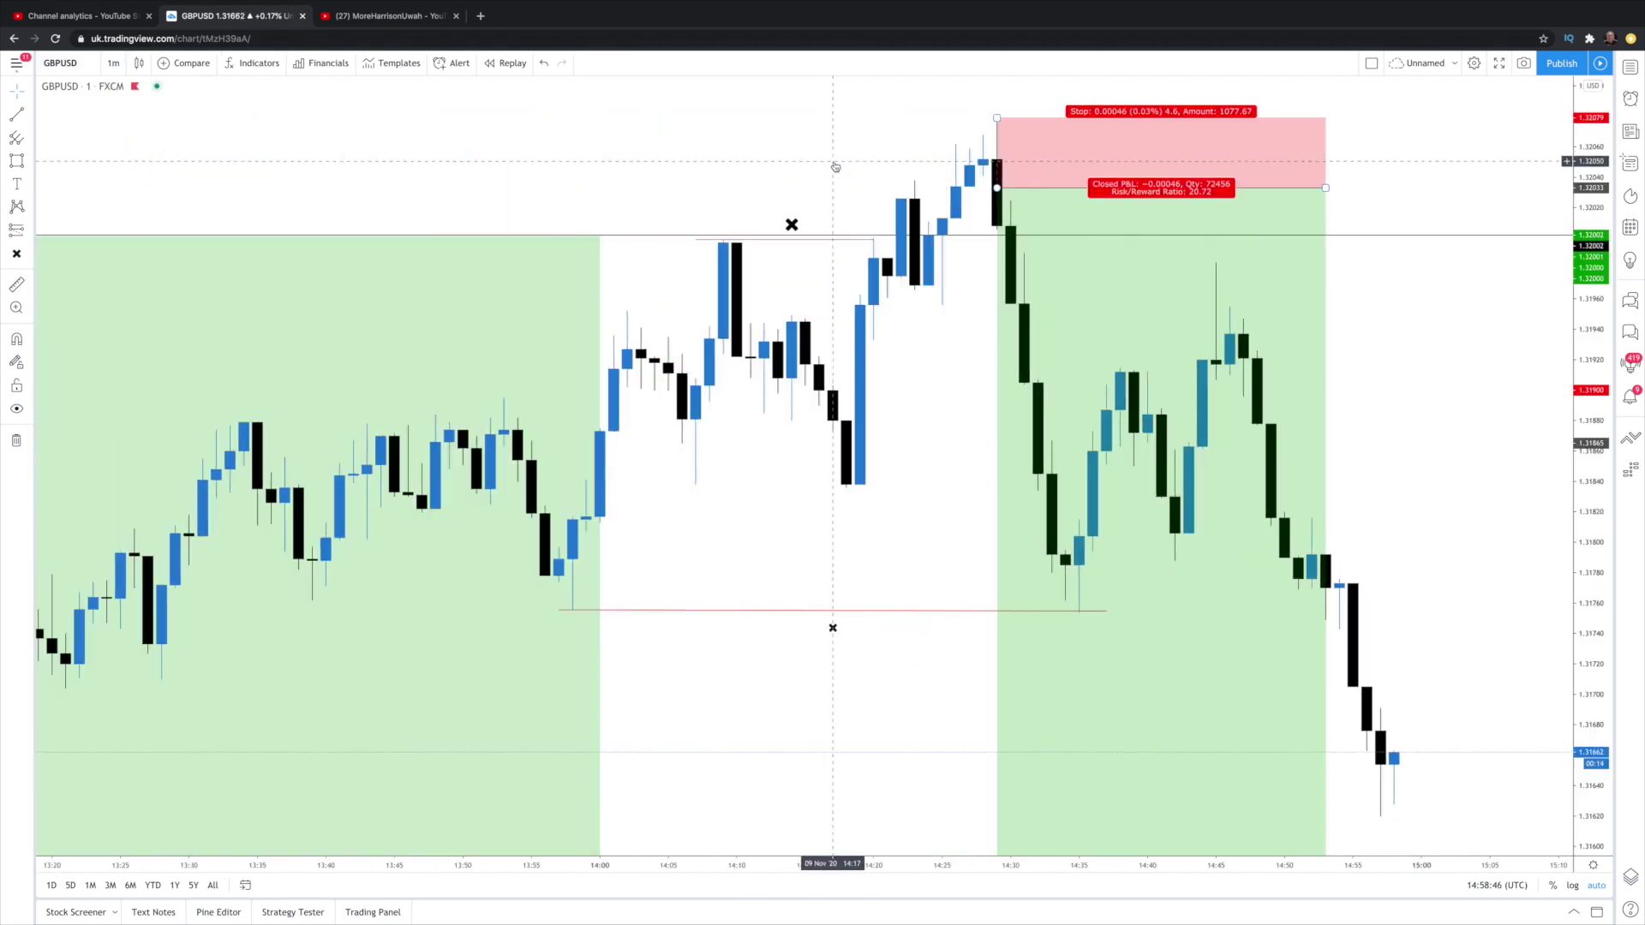
{"action": "scroll", "coordinate": [835, 166], "scroll_direction": "up", "scroll_amount": 3}
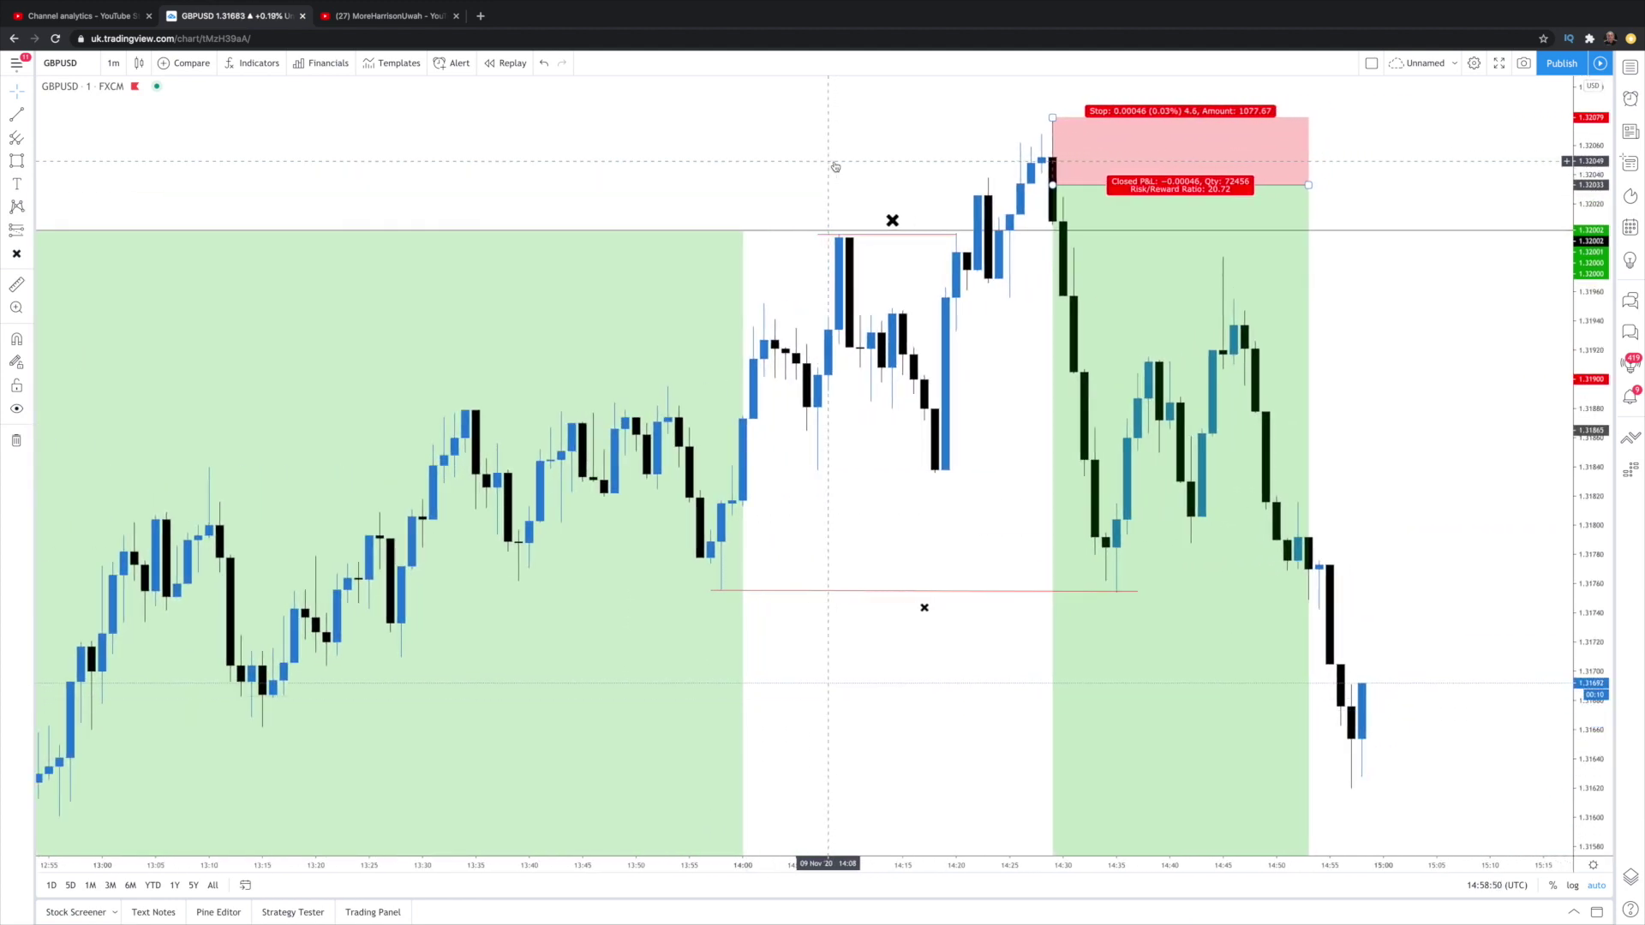
{"action": "left_click", "coordinate": [835, 166]}
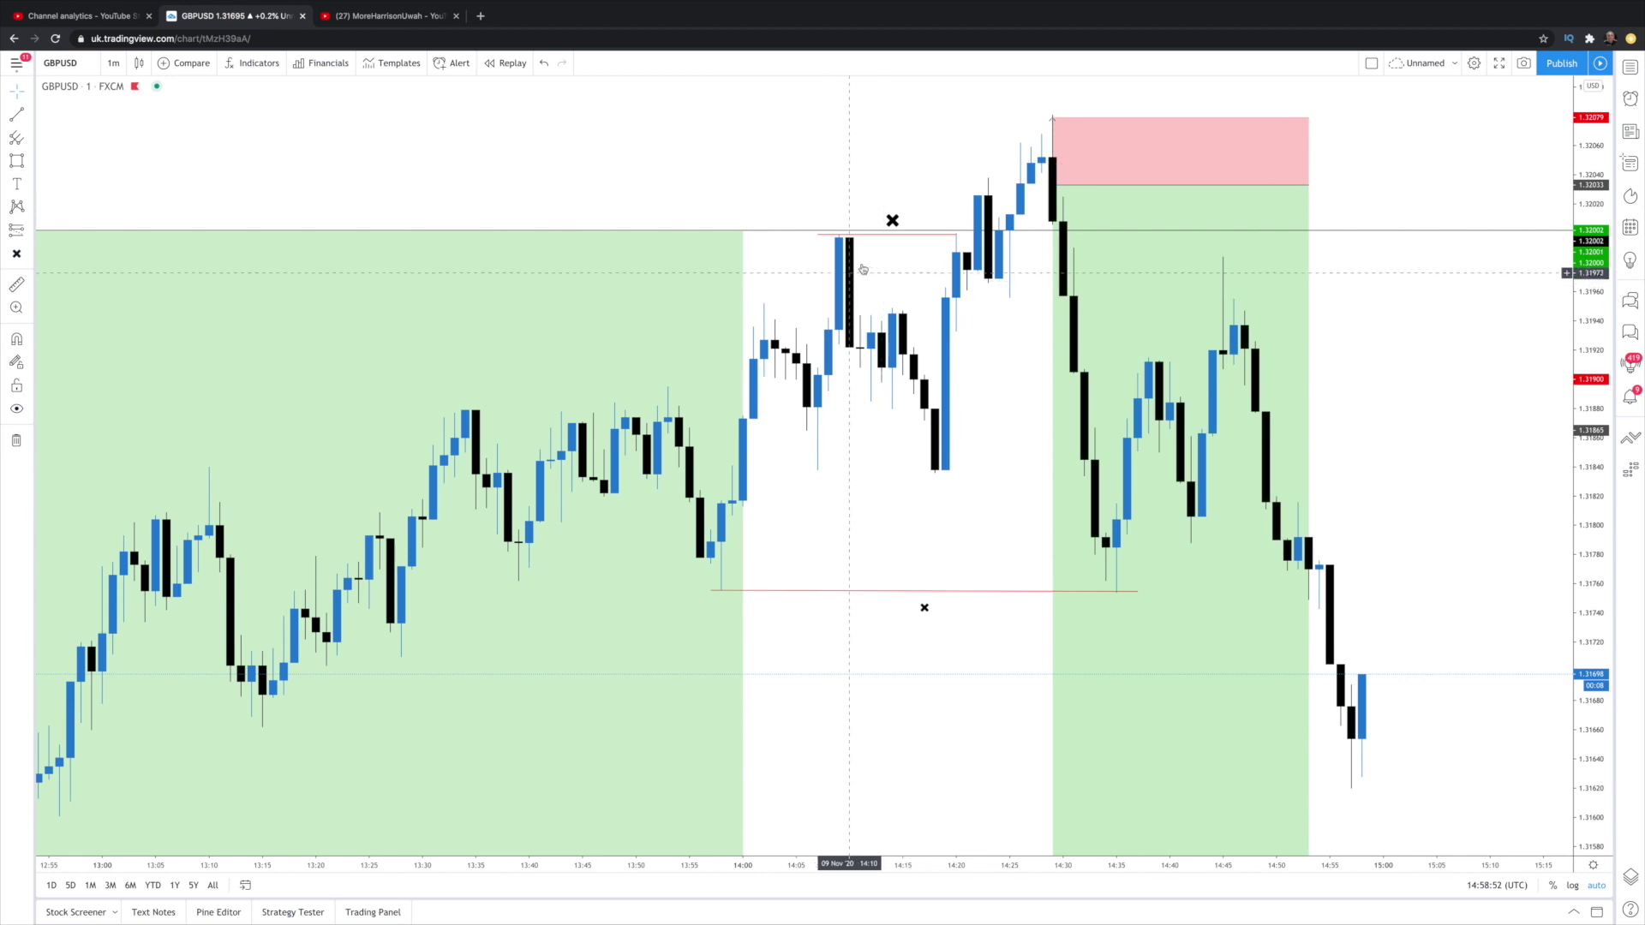
{"action": "left_click", "coordinate": [956, 234]}
{"action": "left_click", "coordinate": [891, 228]}
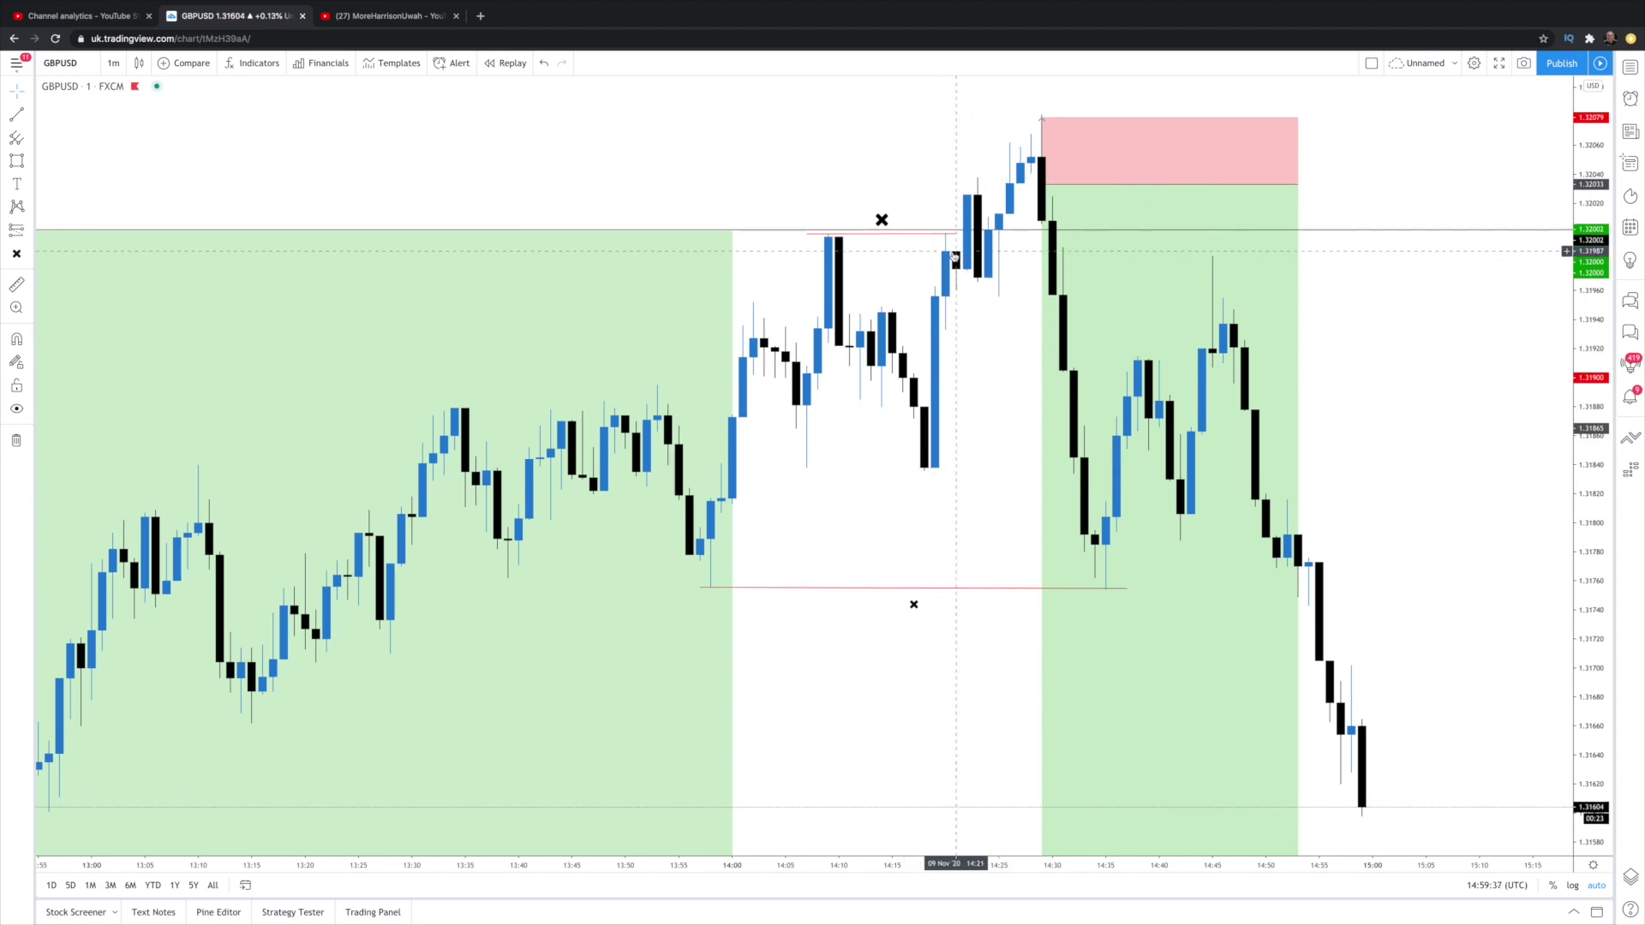
{"action": "scroll", "coordinate": [955, 255], "scroll_direction": "down", "scroll_amount": 3}
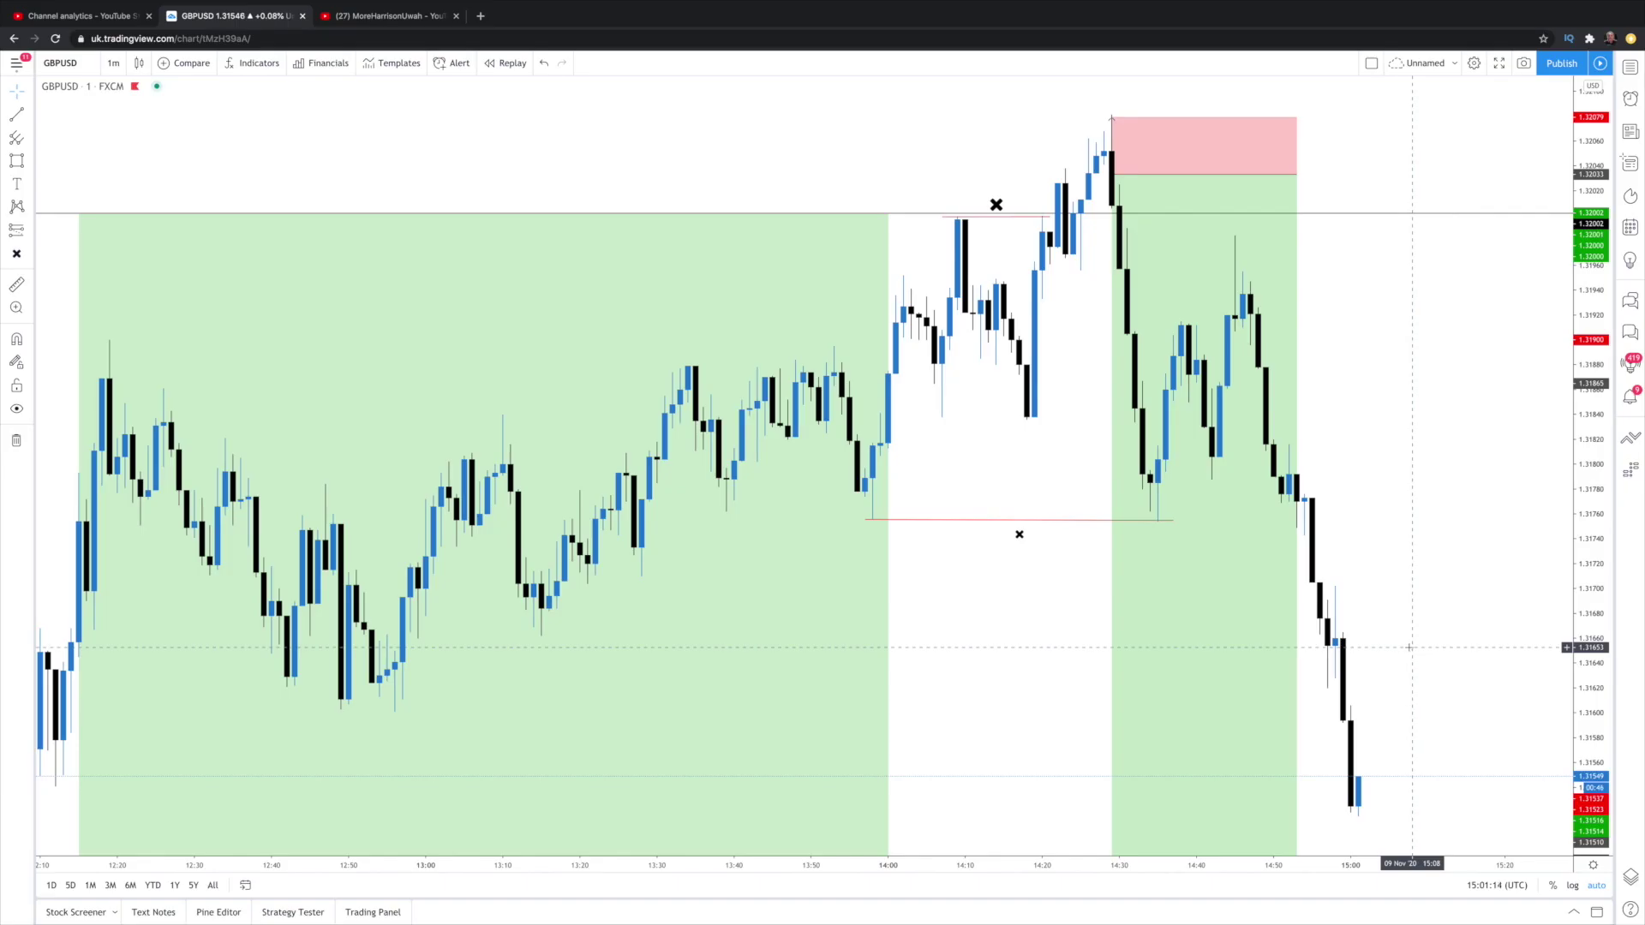
{"action": "scroll", "coordinate": [1381, 600], "scroll_direction": "up", "scroll_amount": 2}
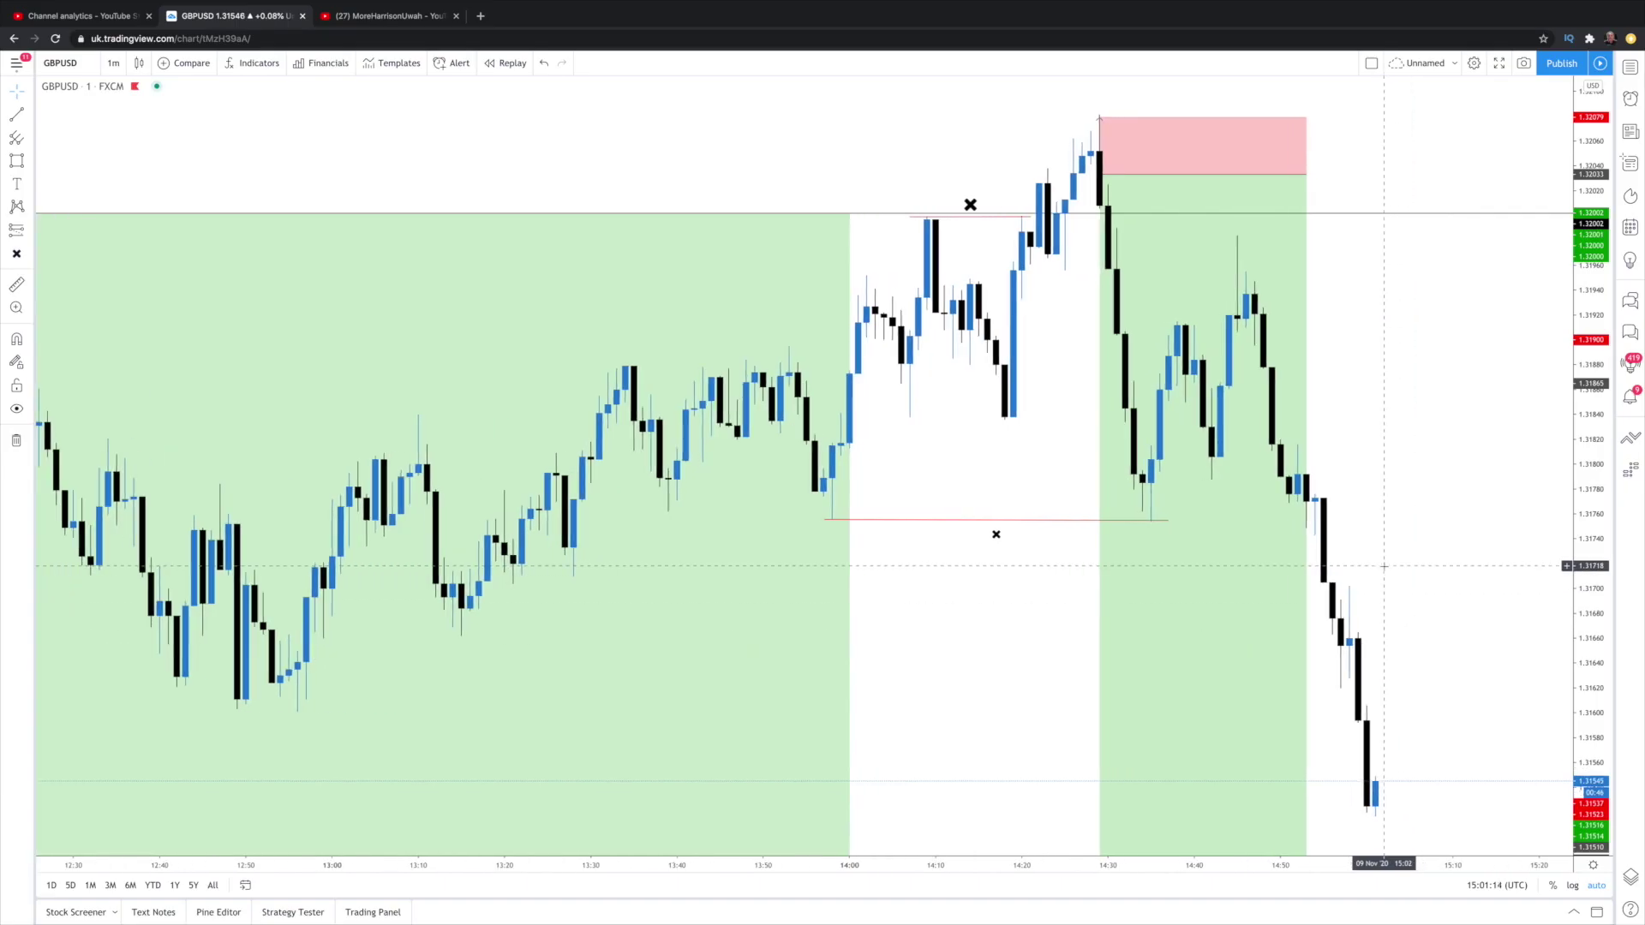
{"action": "scroll", "coordinate": [1383, 566], "scroll_direction": "down", "scroll_amount": 1}
{"action": "scroll", "coordinate": [1380, 564], "scroll_direction": "up", "scroll_amount": 2}
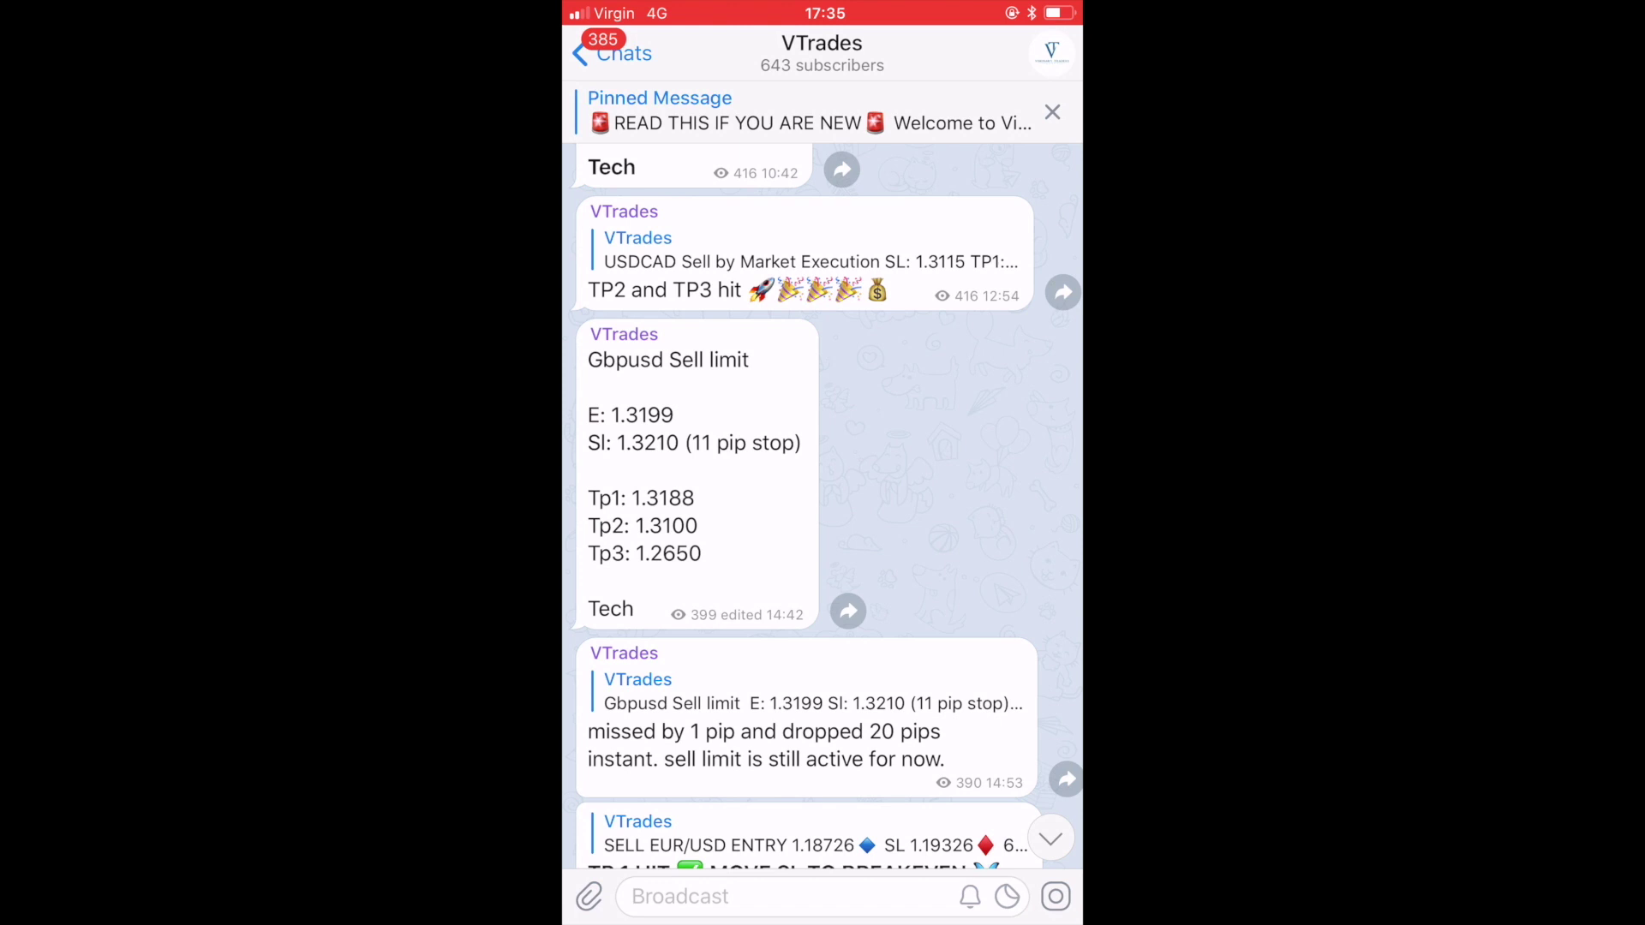
- Scroll to the VTrades Gbpusd Sell limit post: entry 1.3199, stop 1.3210, targets 1.3188/1.3100/1.2650
{"action": "scroll", "coordinate": [823, 506], "scroll_direction": "down", "scroll_amount": 1}
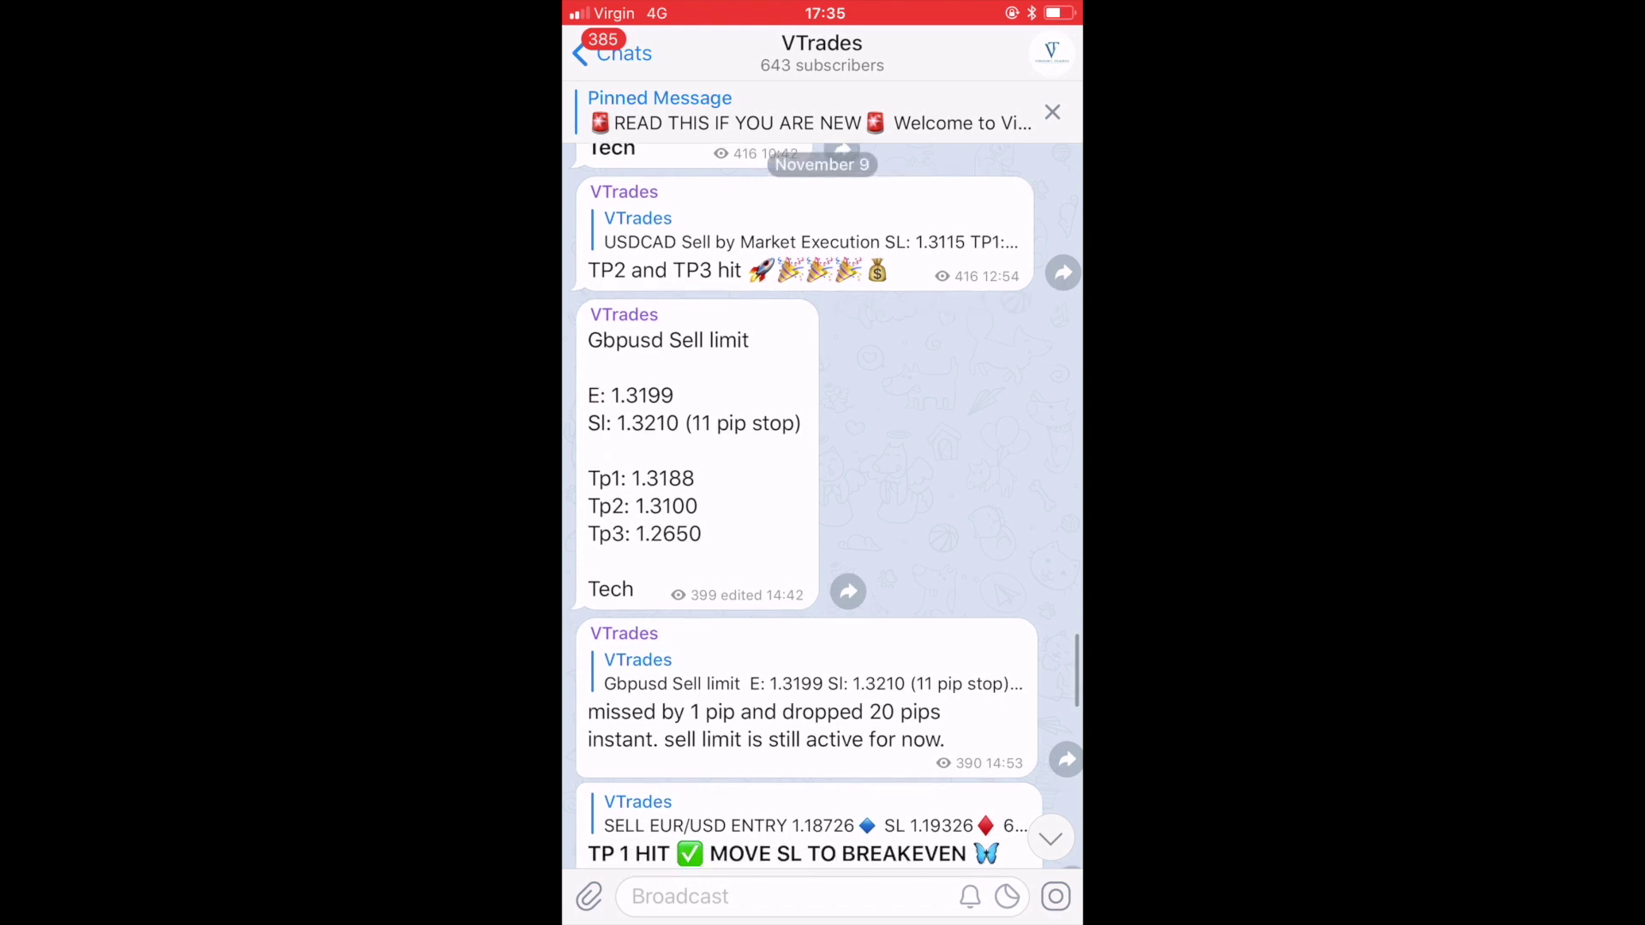
{"action": "scroll", "coordinate": [822, 505], "scroll_direction": "up", "scroll_amount": 1}
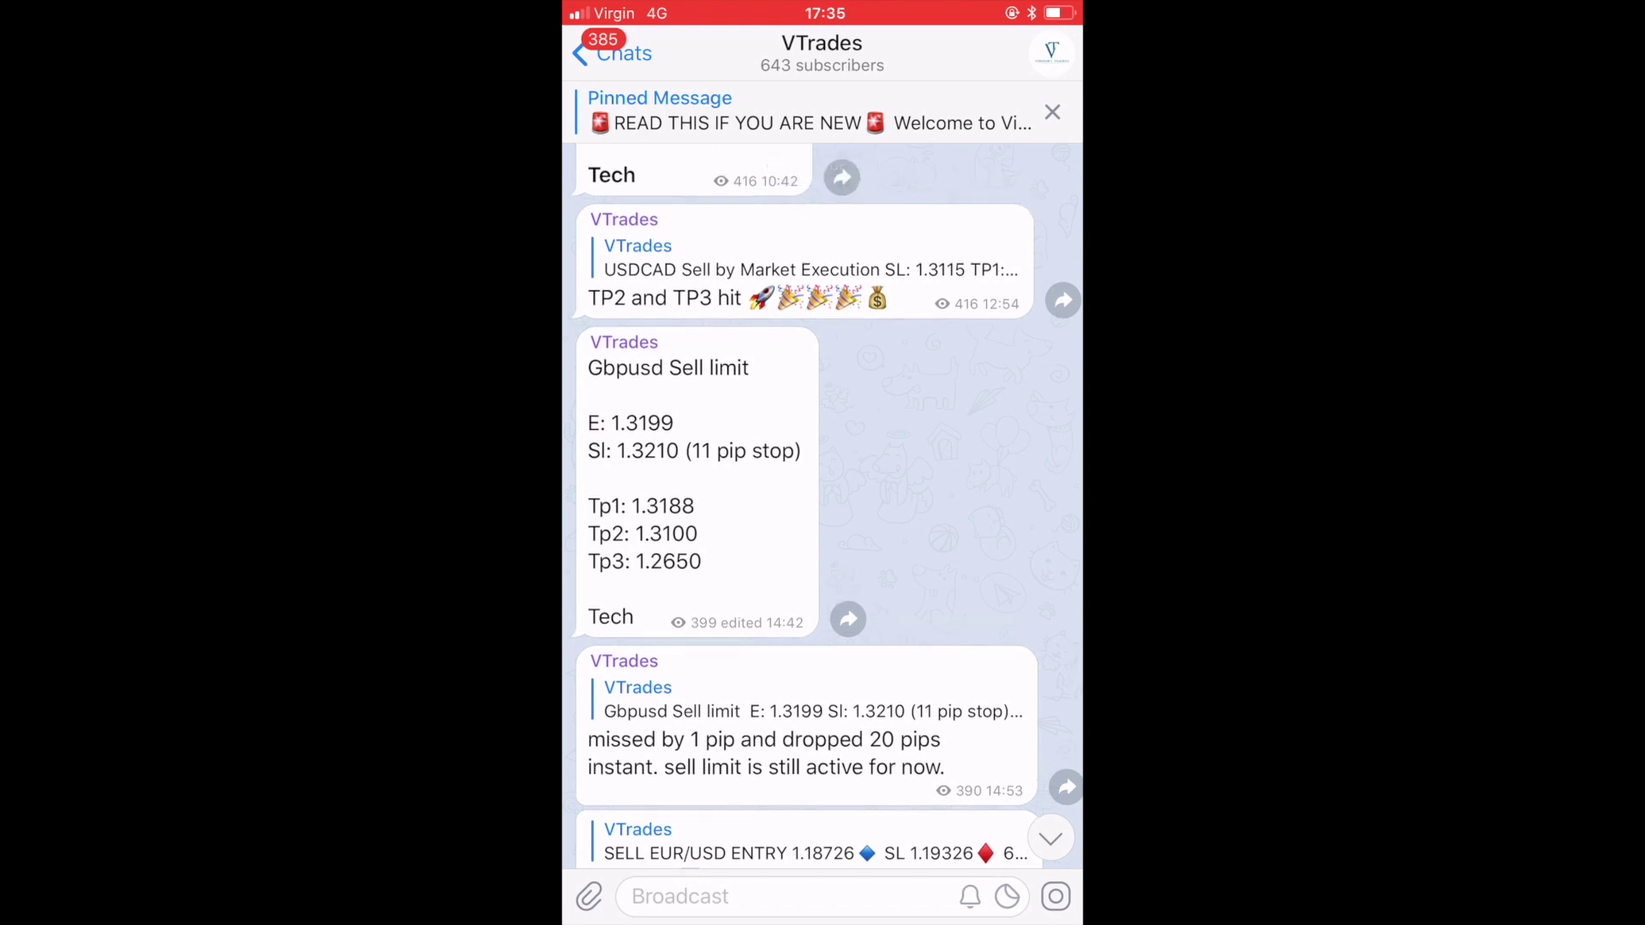
{"action": "scroll", "coordinate": [822, 505], "scroll_direction": "down", "scroll_amount": 1}
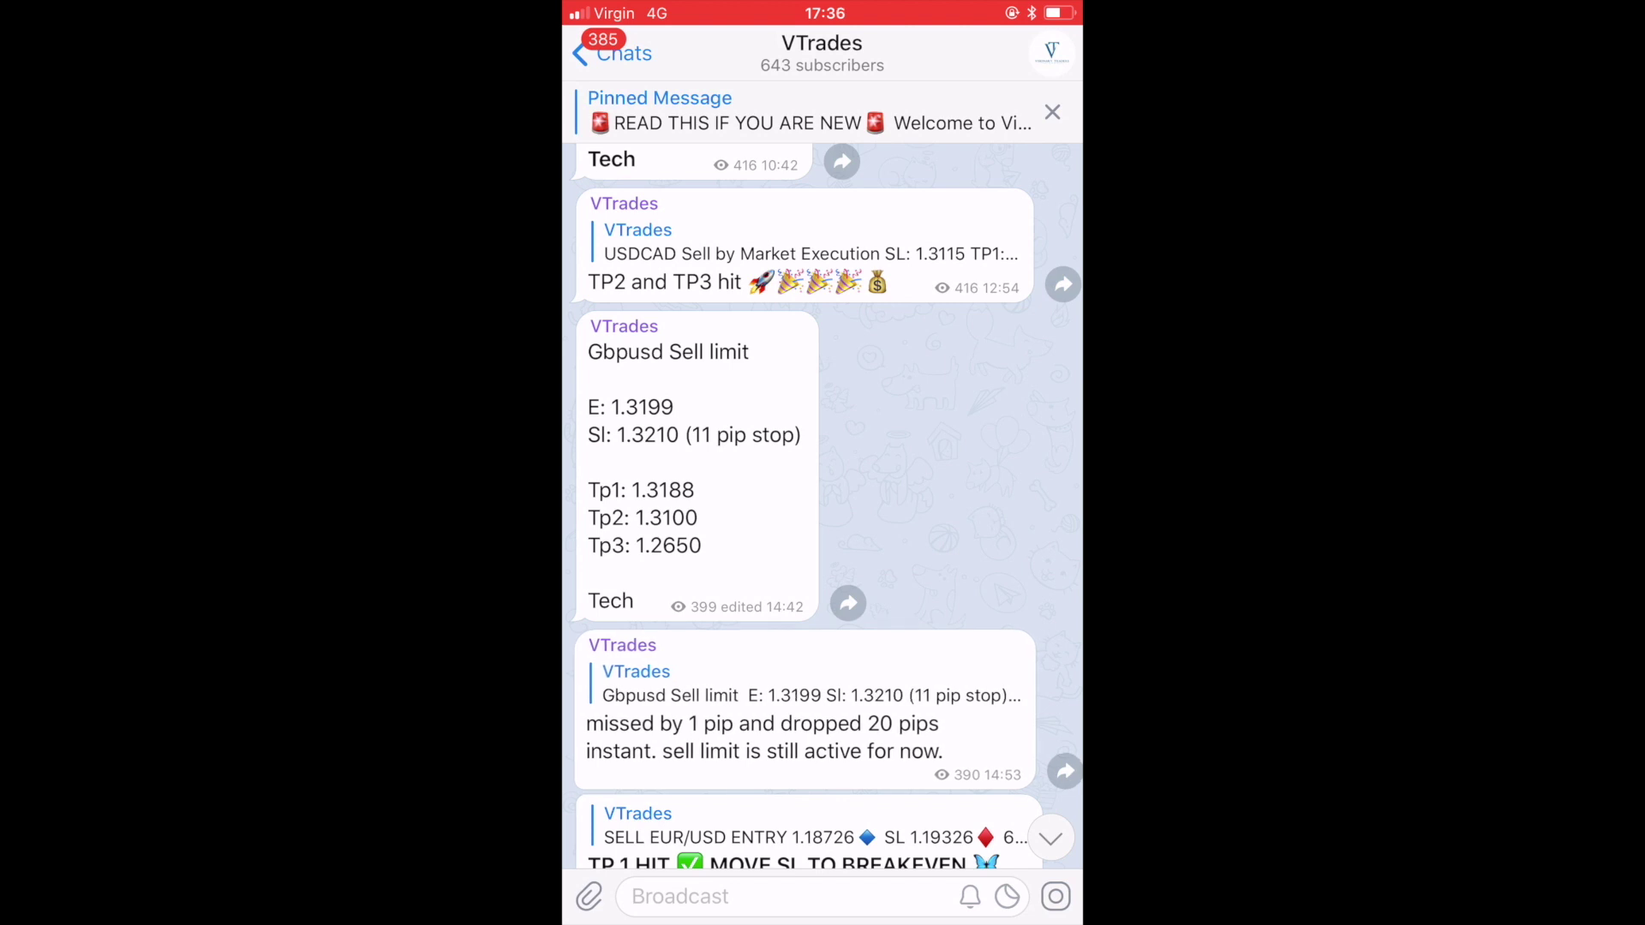
{"action": "scroll", "coordinate": [822, 505], "scroll_direction": "down", "scroll_amount": 1}
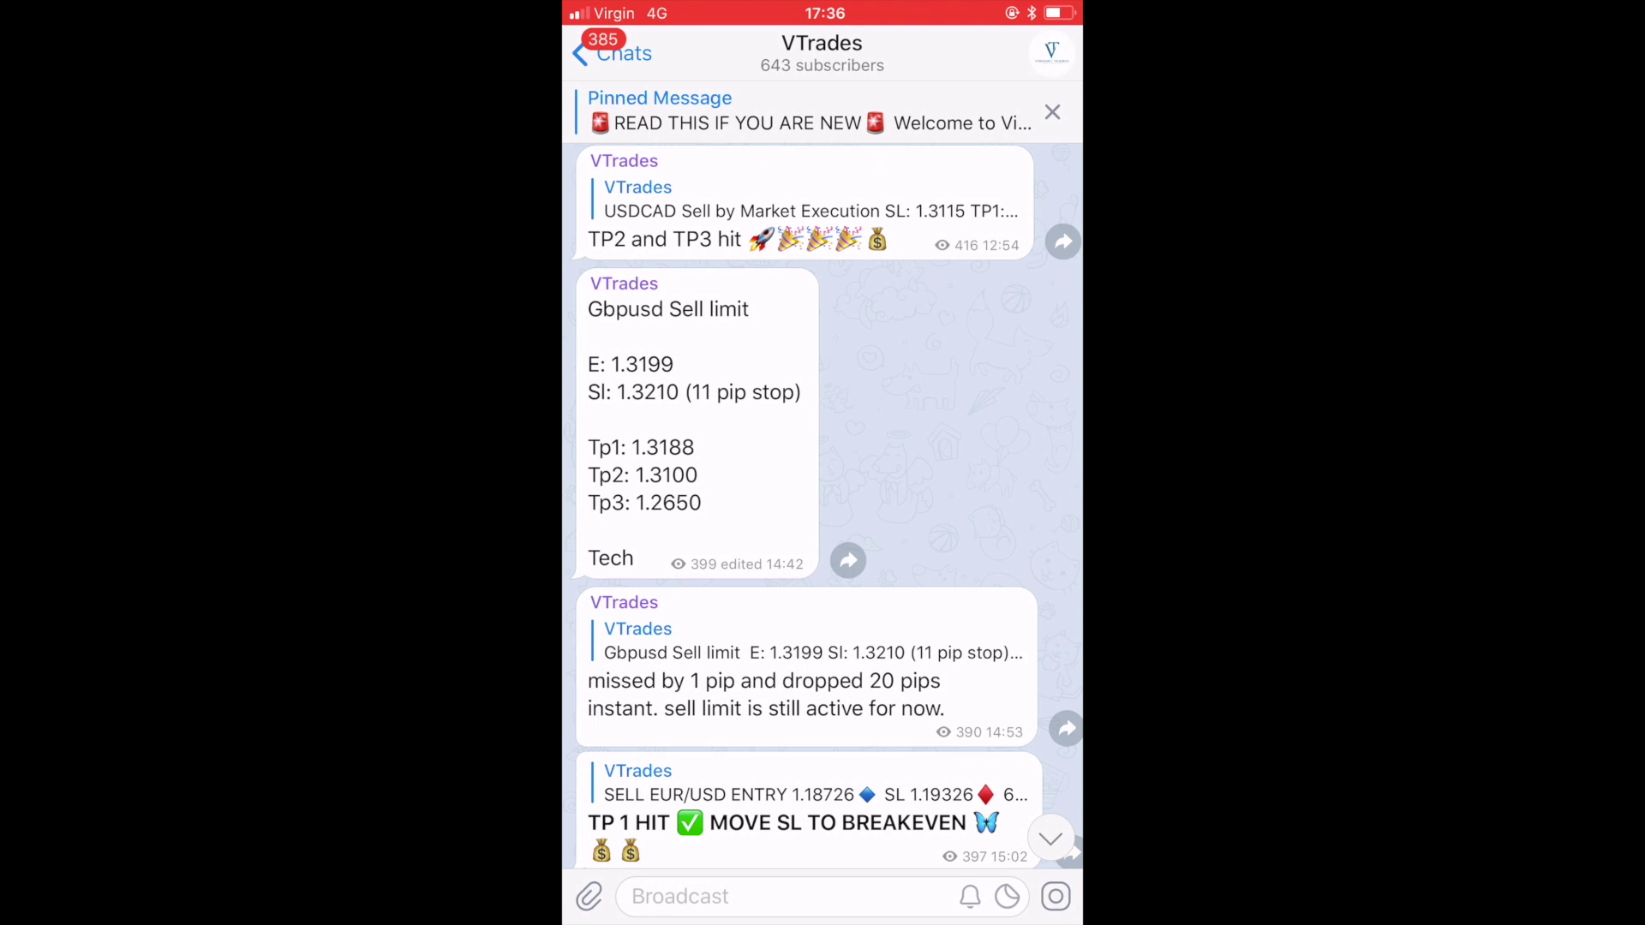
{"action": "scroll", "coordinate": [823, 505], "scroll_direction": "up", "scroll_amount": 1}
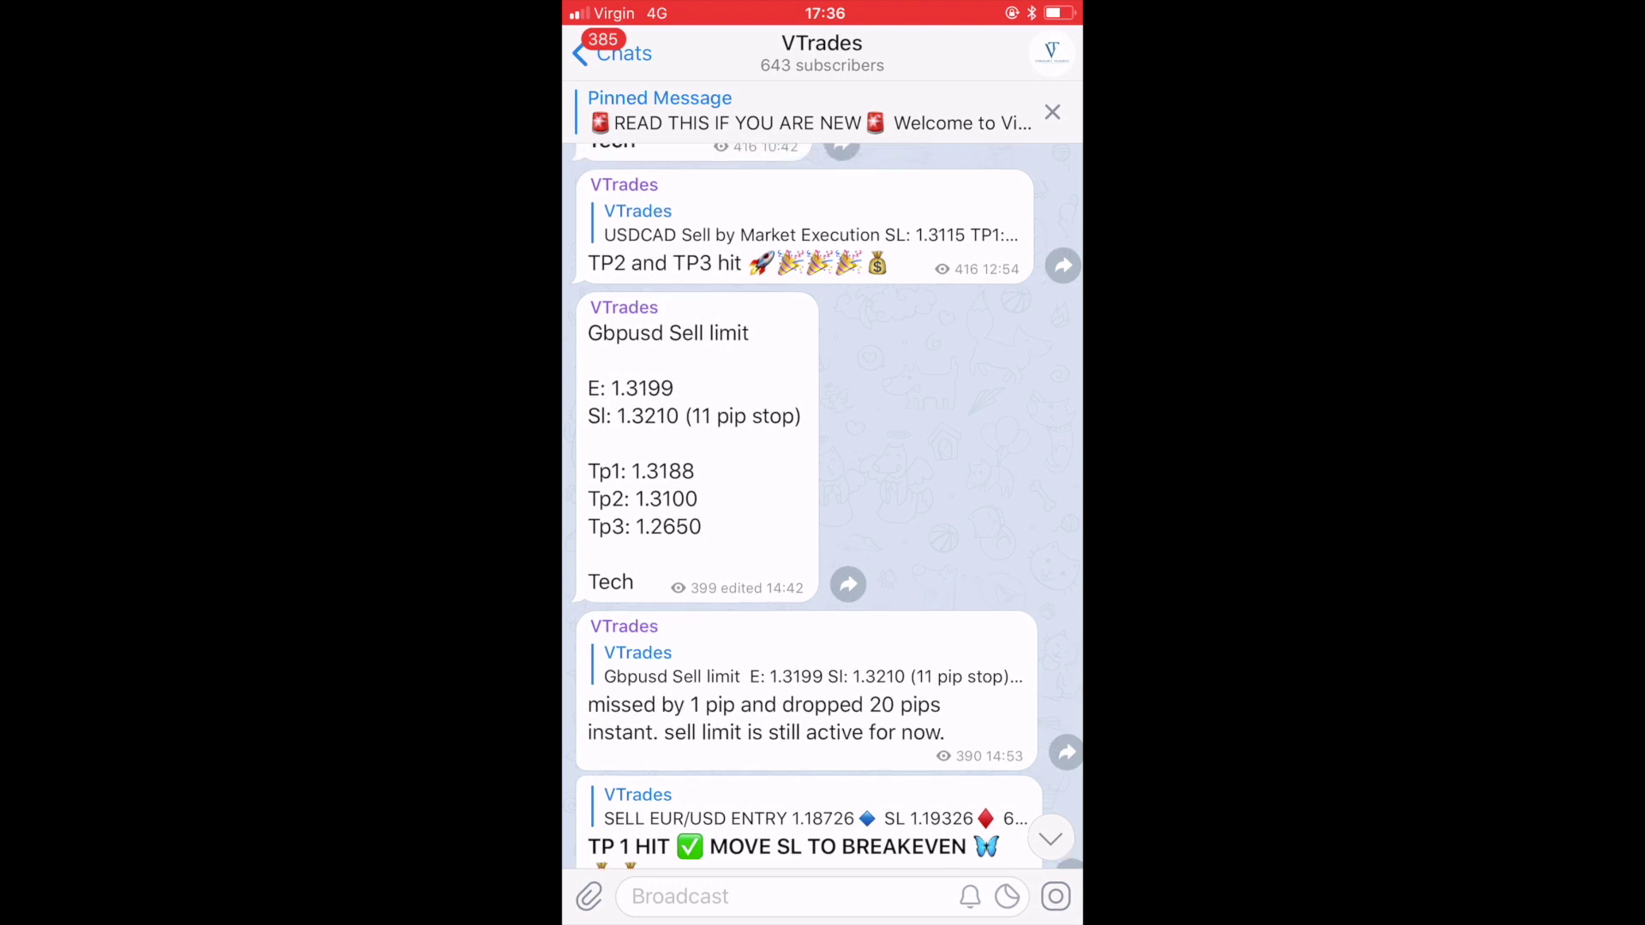
{"action": "scroll", "coordinate": [822, 505], "scroll_direction": "up", "scroll_amount": 1}
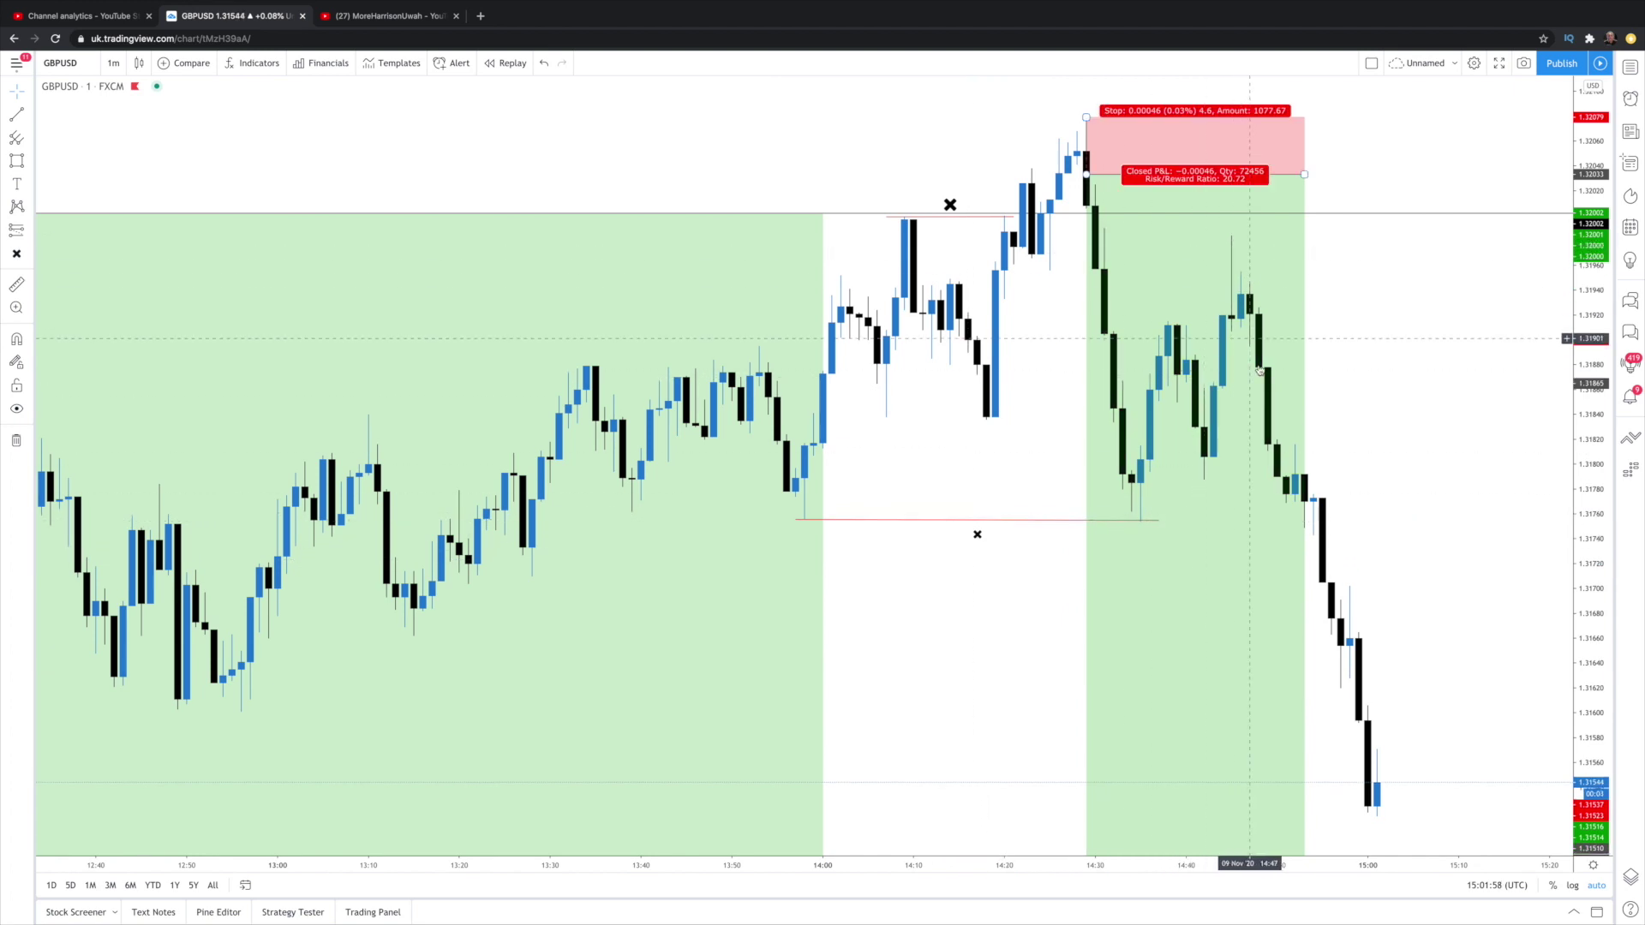
- Zoom the 1-minute chart out and back in until roughly 09:00–16:00 is visible
{"action": "scroll", "coordinate": [1286, 441], "scroll_direction": "down", "scroll_amount": 3}
{"action": "scroll", "coordinate": [1200, 557], "scroll_direction": "down", "scroll_amount": 3}
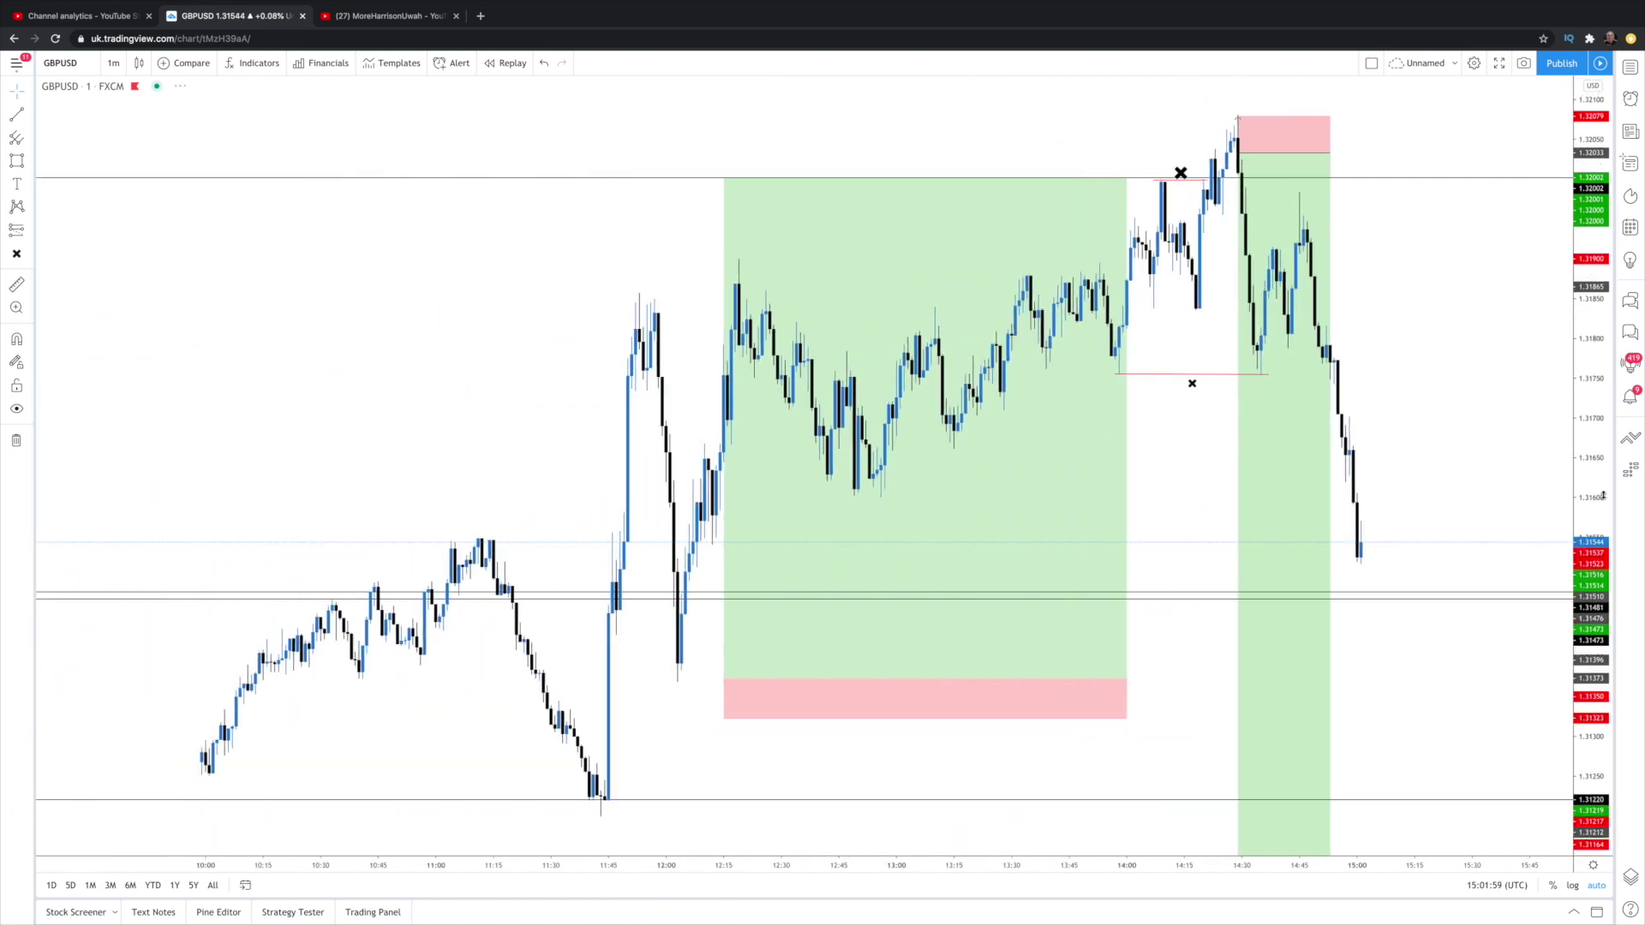
{"action": "scroll", "coordinate": [1076, 663], "scroll_direction": "up", "scroll_amount": 3}
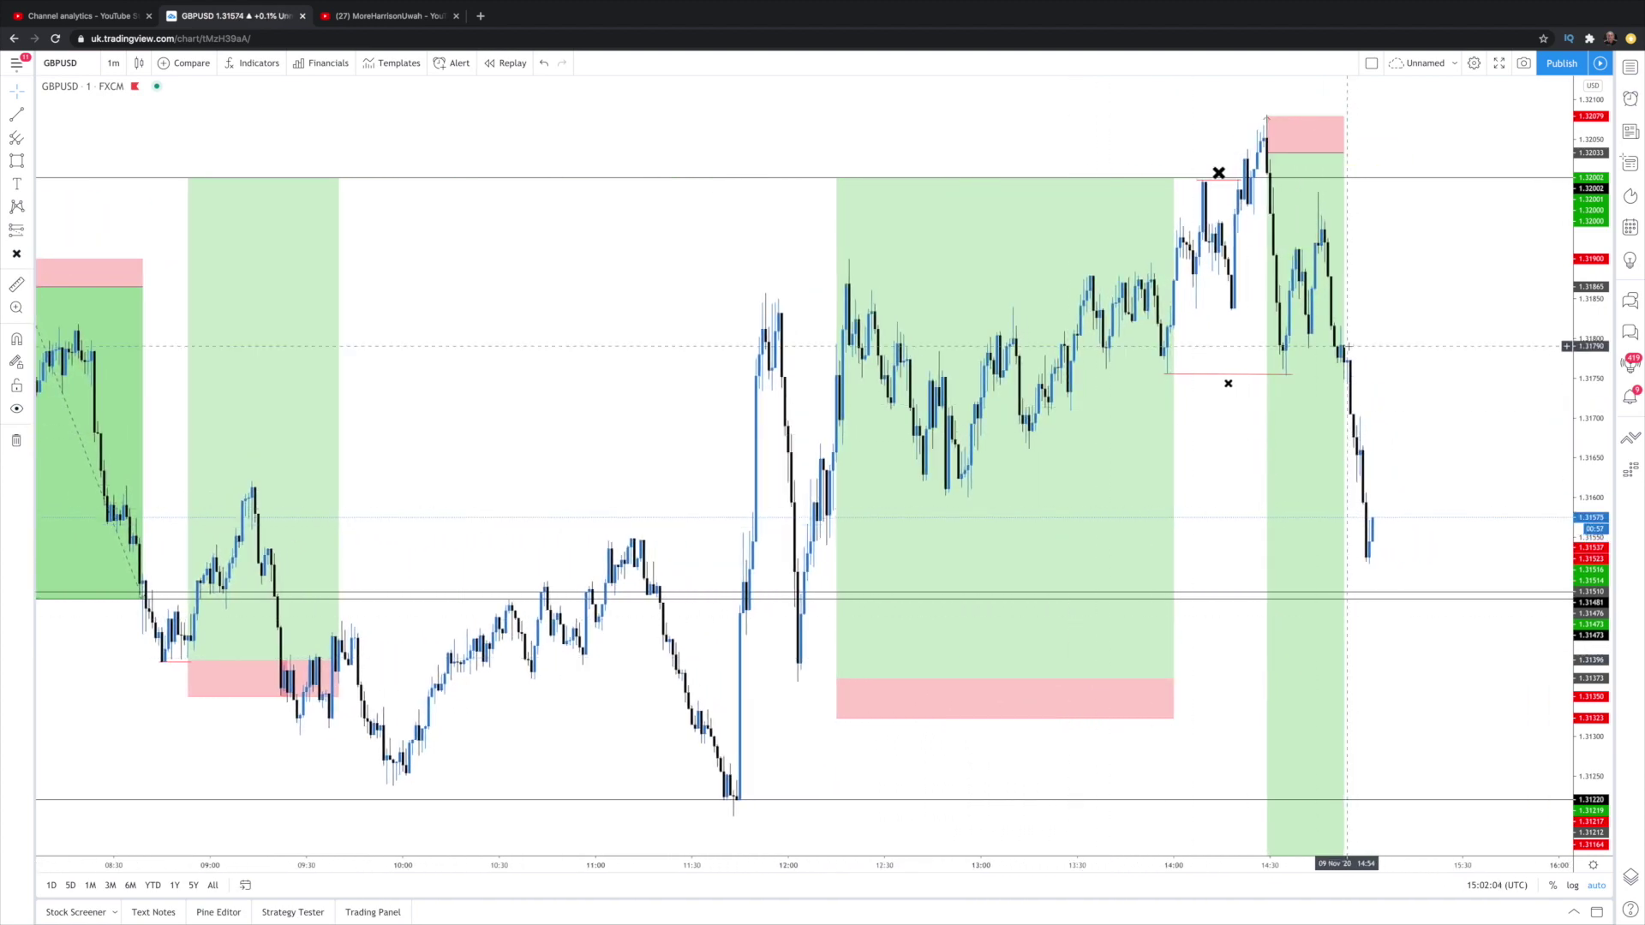
{"action": "scroll", "coordinate": [1341, 348], "scroll_direction": "up", "scroll_amount": 3}
{"action": "scroll", "coordinate": [1341, 349], "scroll_direction": "up", "scroll_amount": 1}
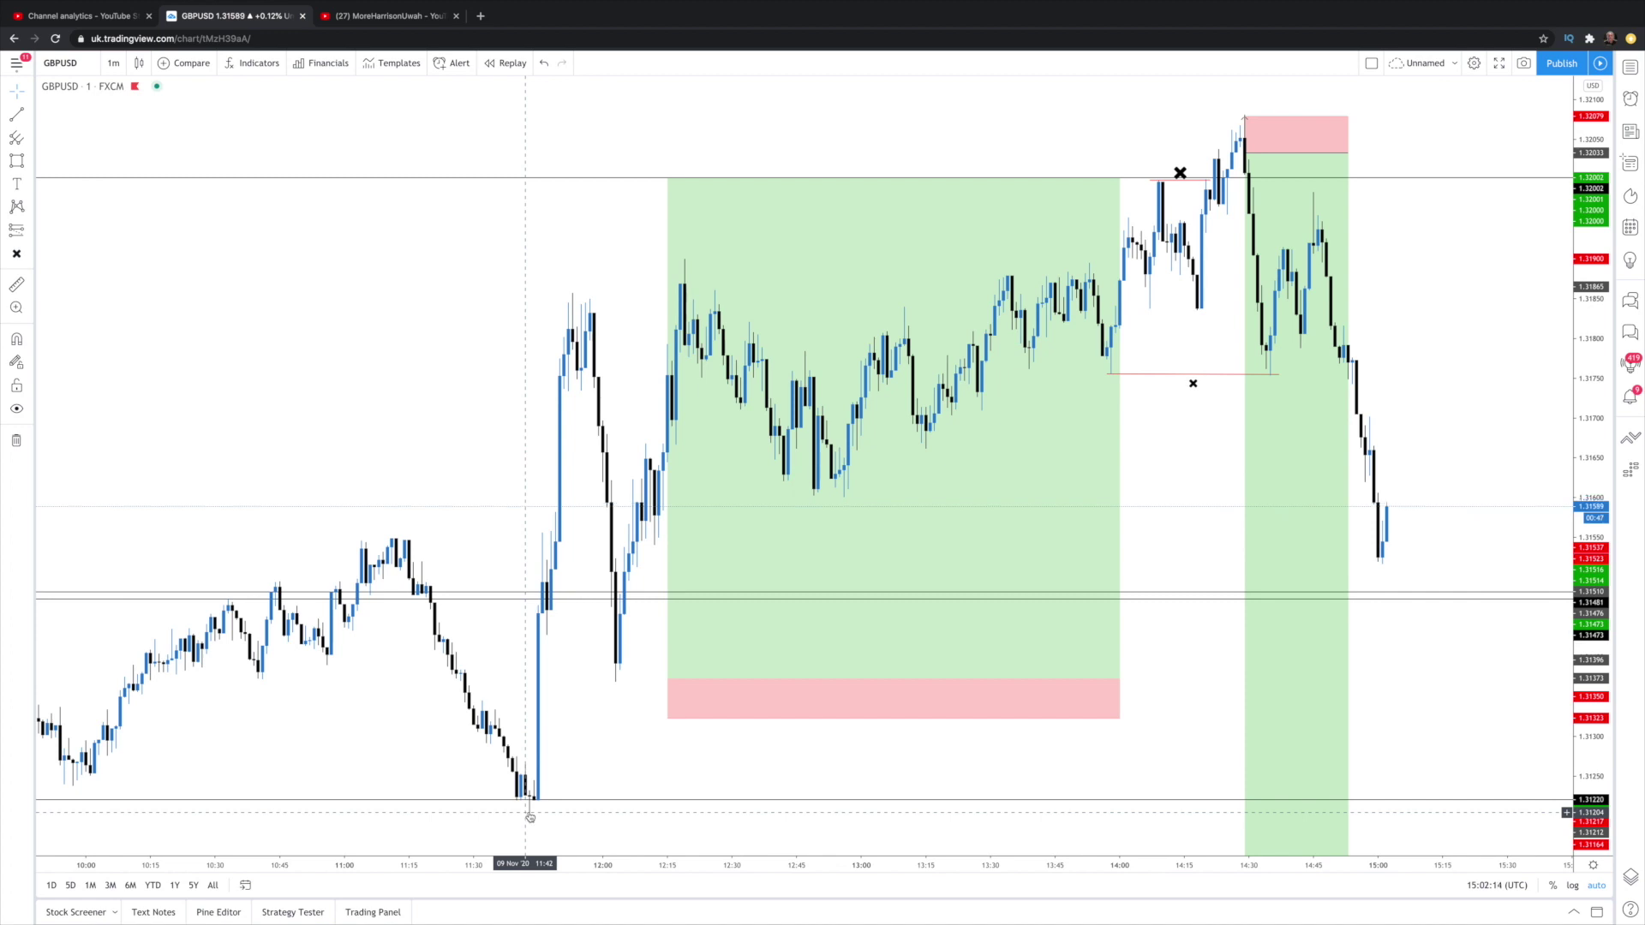
{"action": "scroll", "coordinate": [1316, 195], "scroll_direction": "up", "scroll_amount": 4}
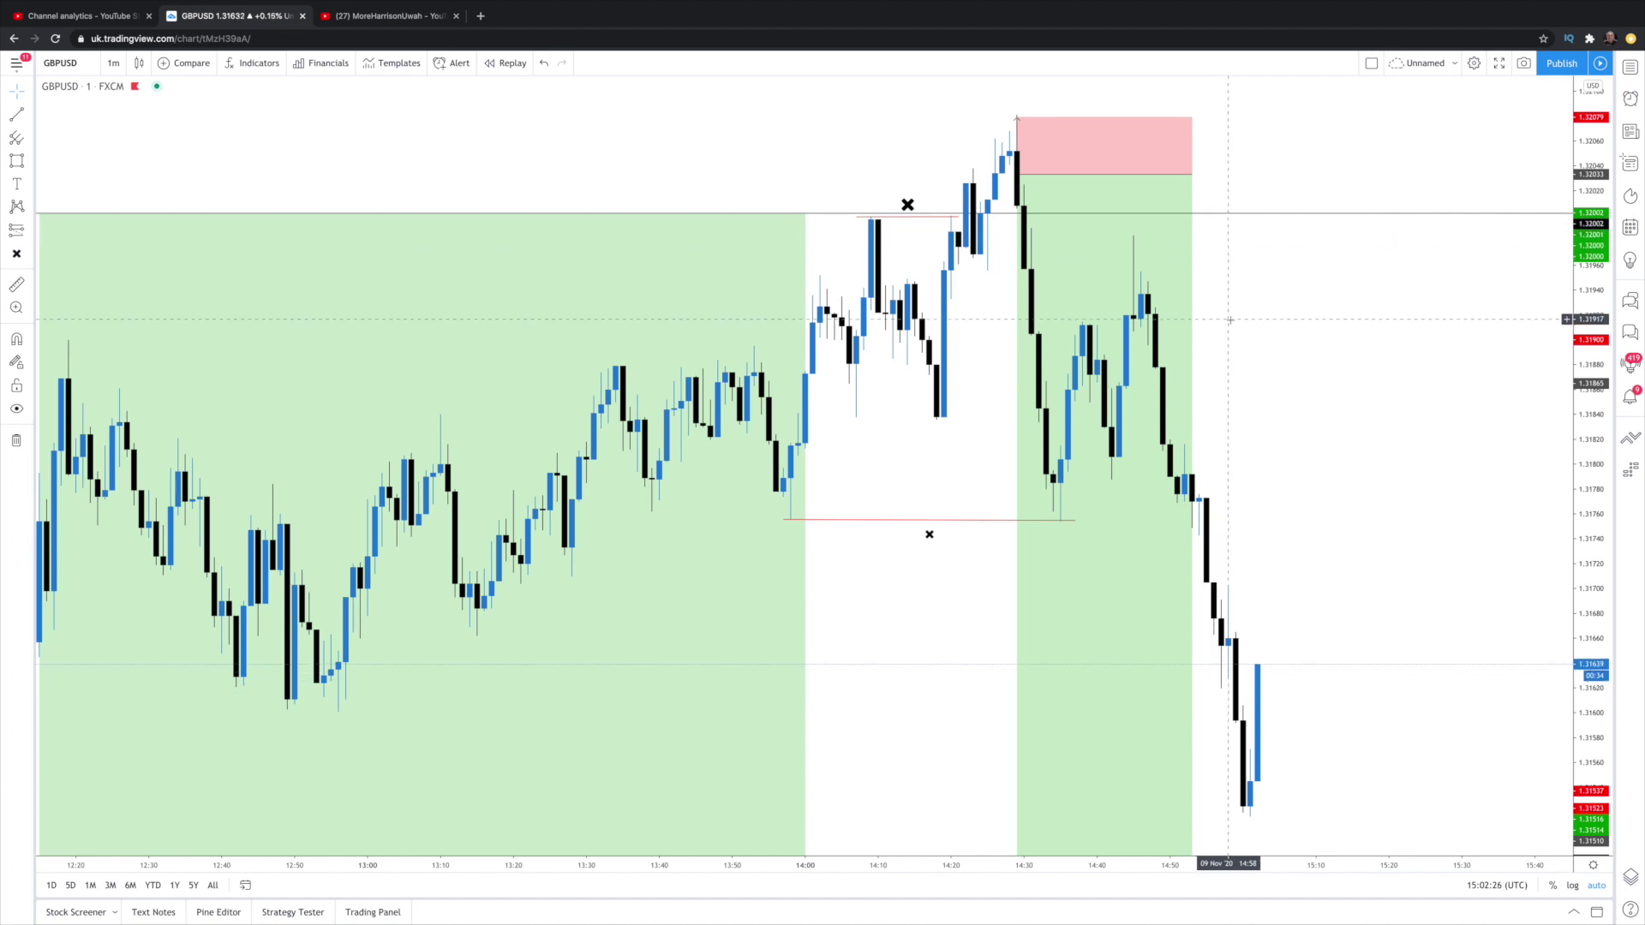
{"action": "scroll", "coordinate": [1228, 312], "scroll_direction": "down", "scroll_amount": 2}
{"action": "scroll", "coordinate": [1148, 171], "scroll_direction": "down", "scroll_amount": 4}
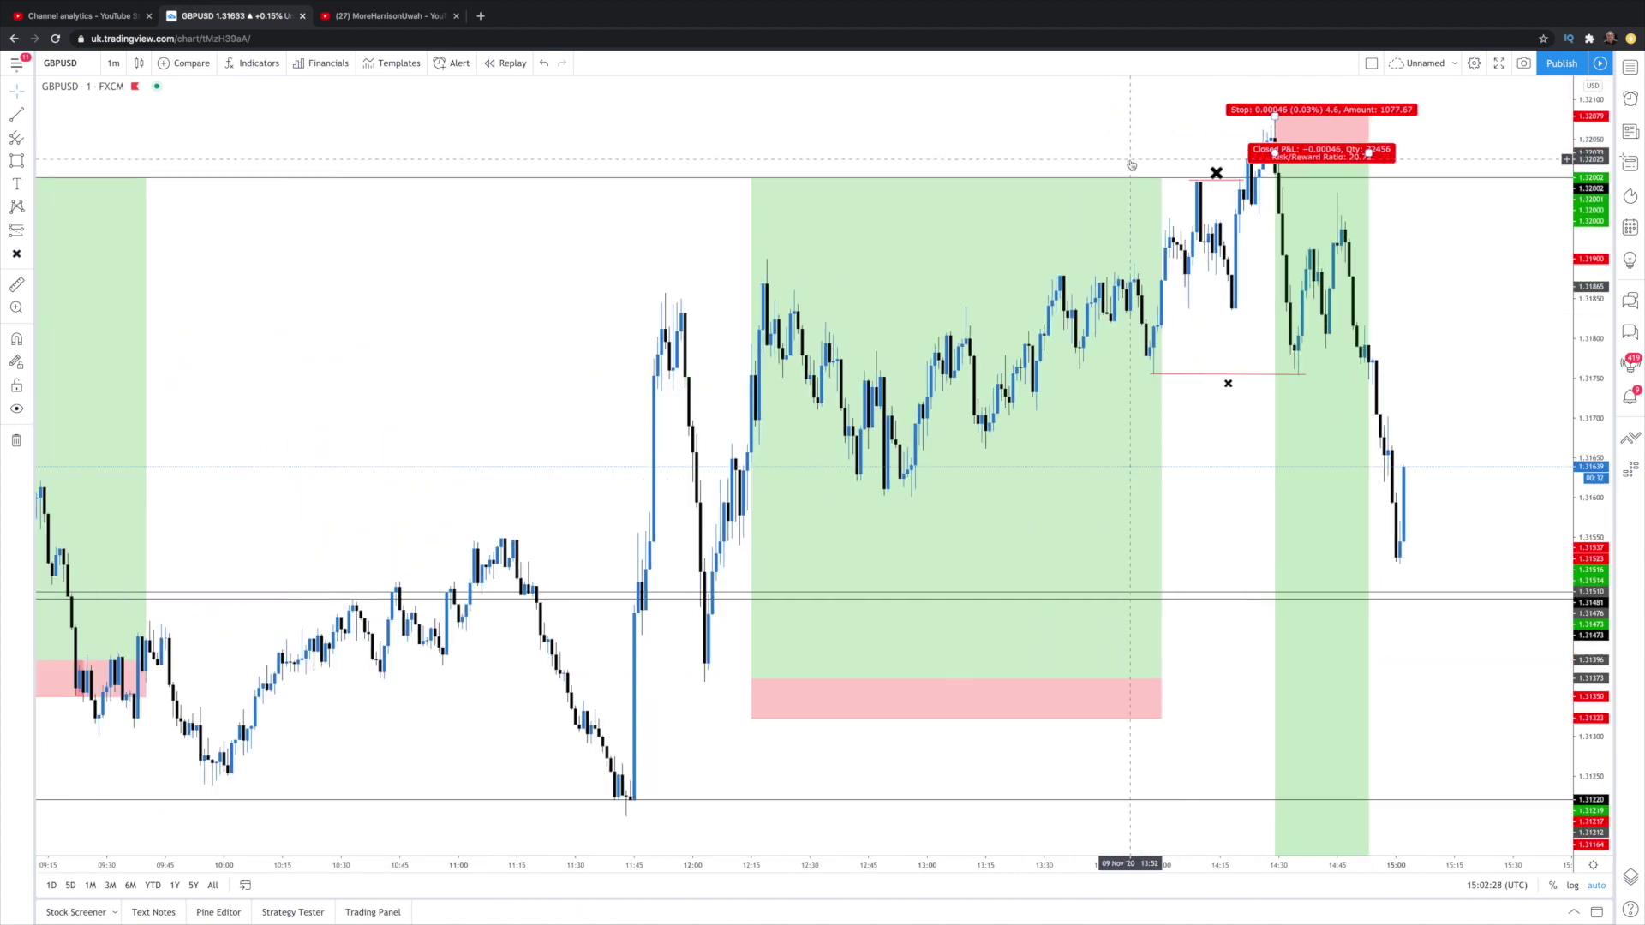
{"action": "scroll", "coordinate": [1269, 625], "scroll_direction": "up", "scroll_amount": 1}
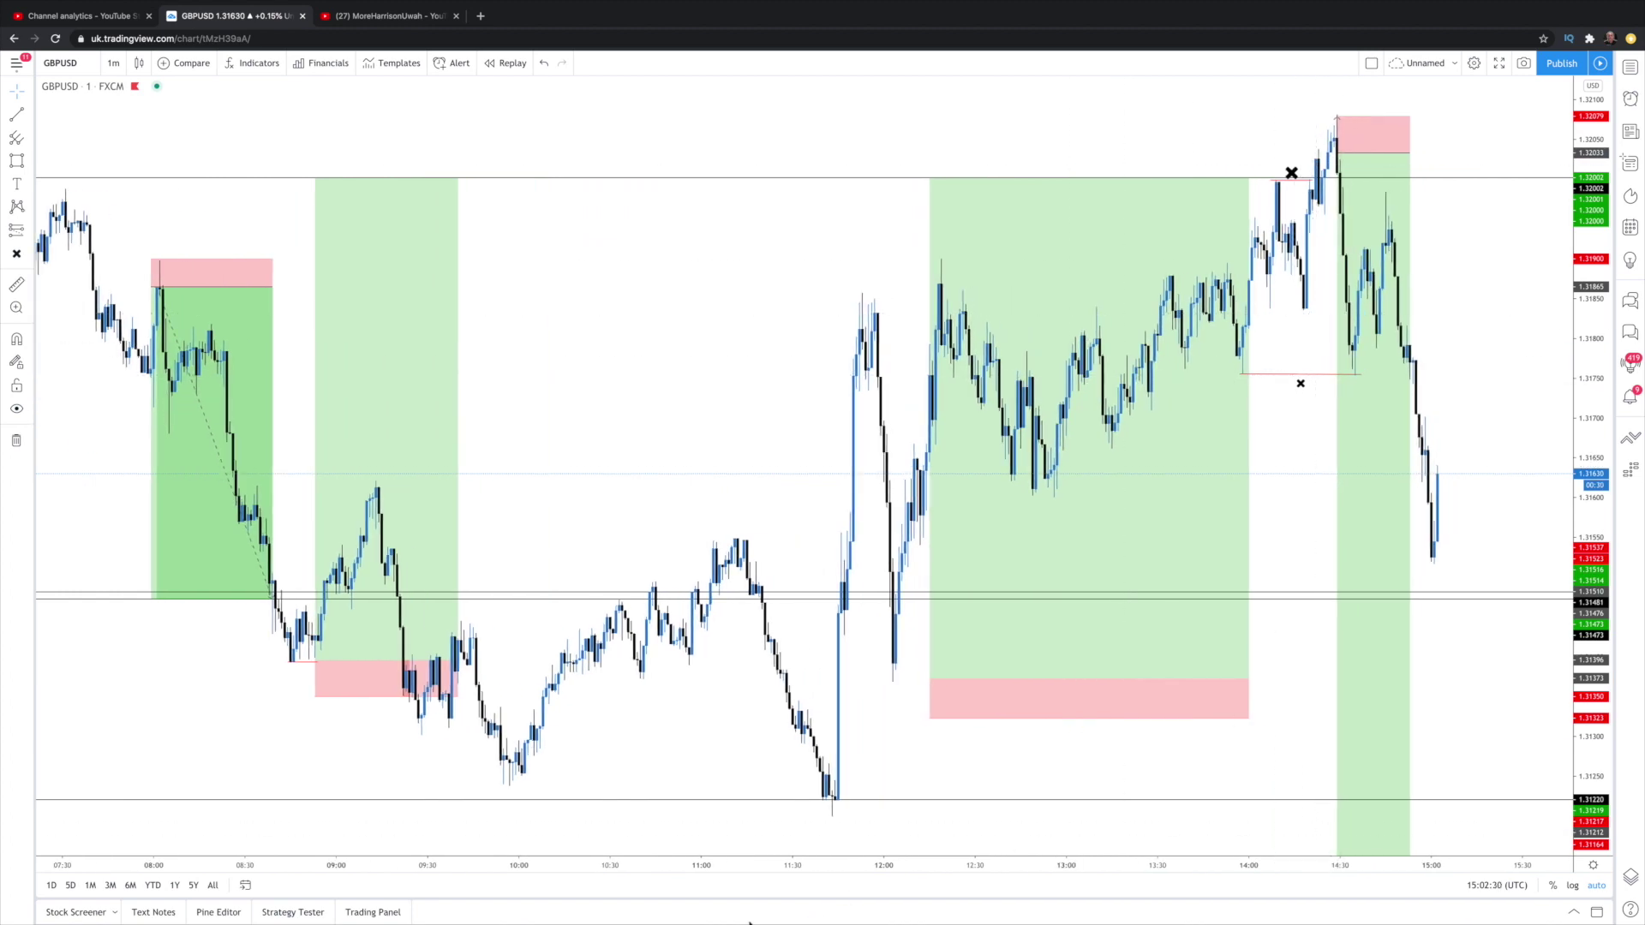
{"action": "scroll", "coordinate": [835, 805], "scroll_direction": "down", "scroll_amount": 3}
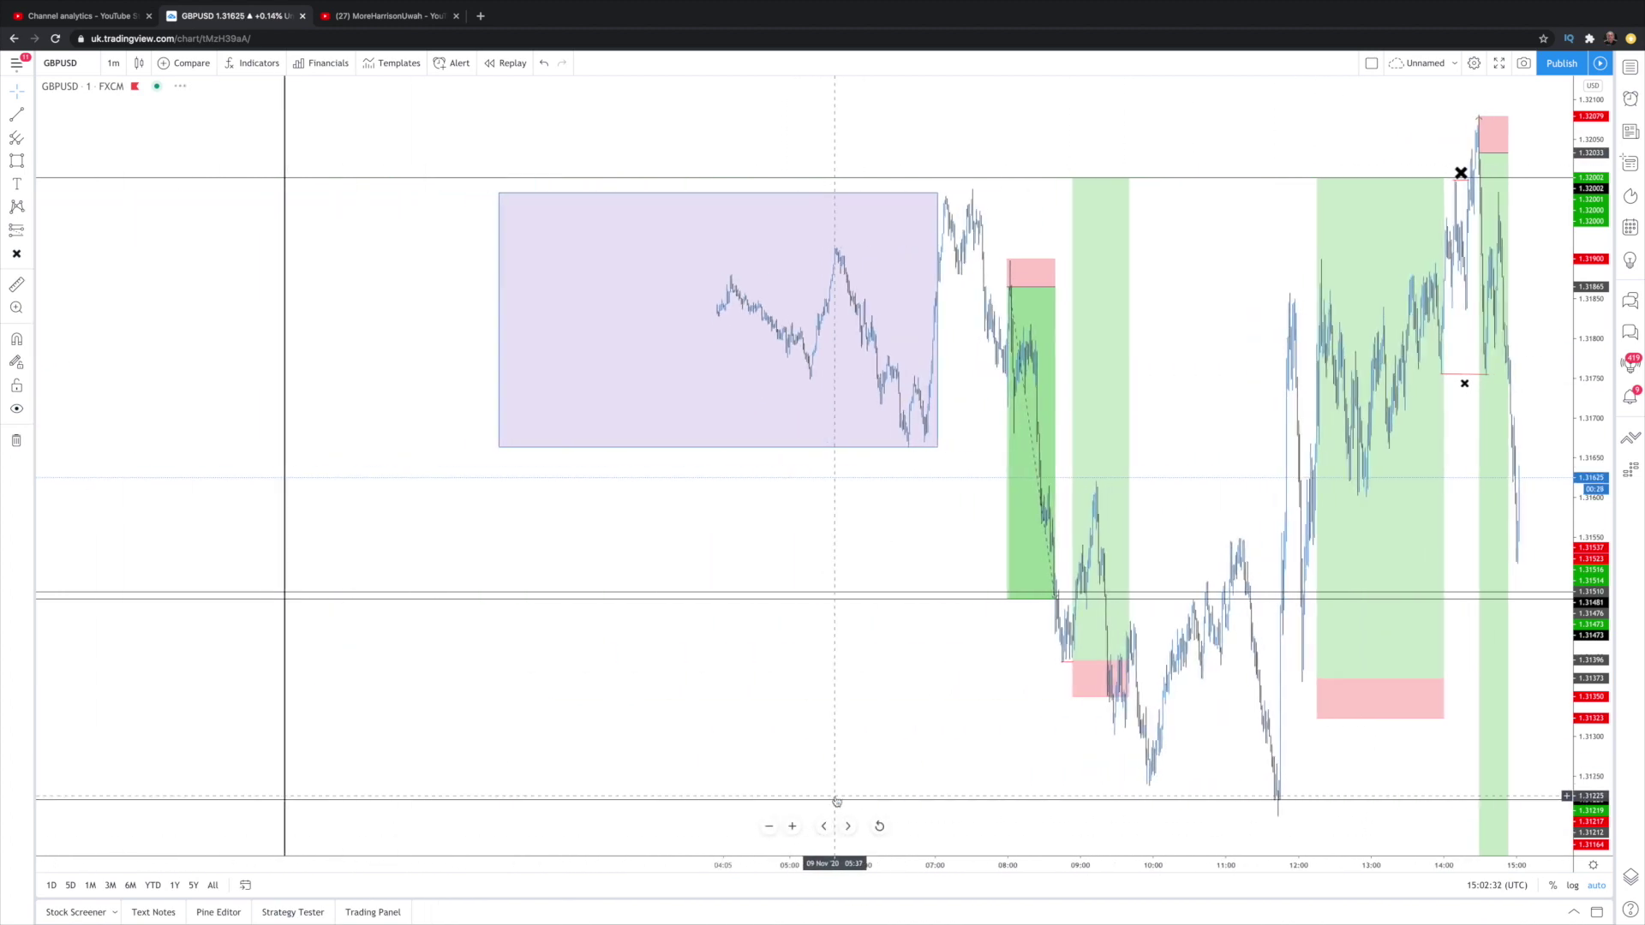
{"action": "scroll", "coordinate": [837, 801], "scroll_direction": "up", "scroll_amount": 4}
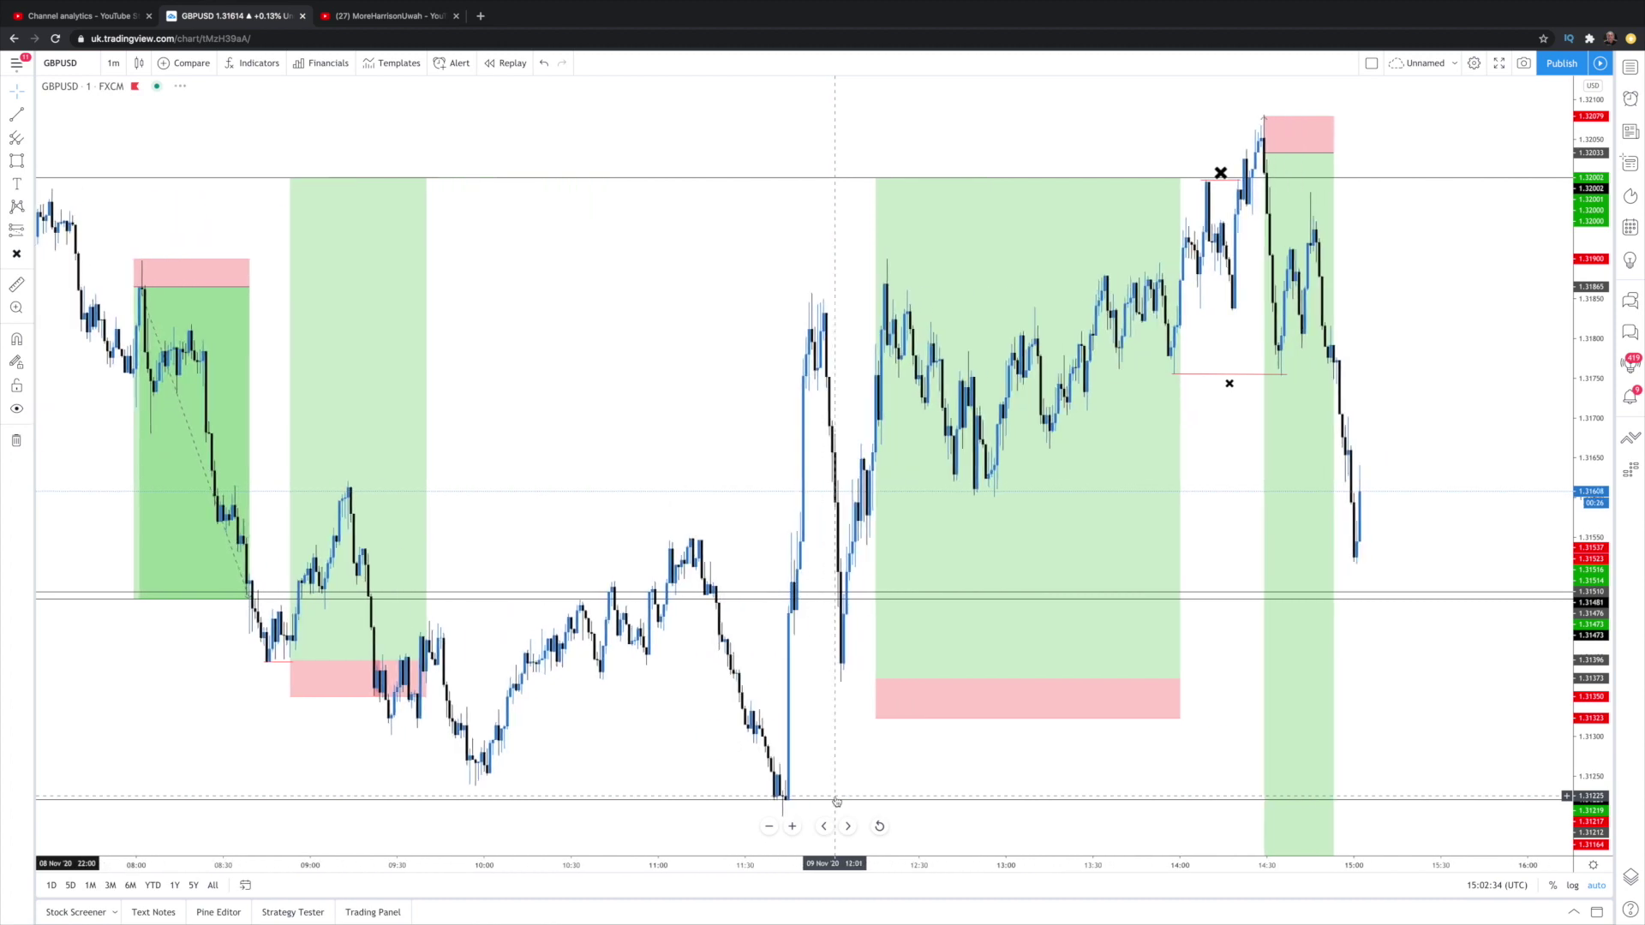
{"action": "scroll", "coordinate": [837, 801], "scroll_direction": "up", "scroll_amount": 1}
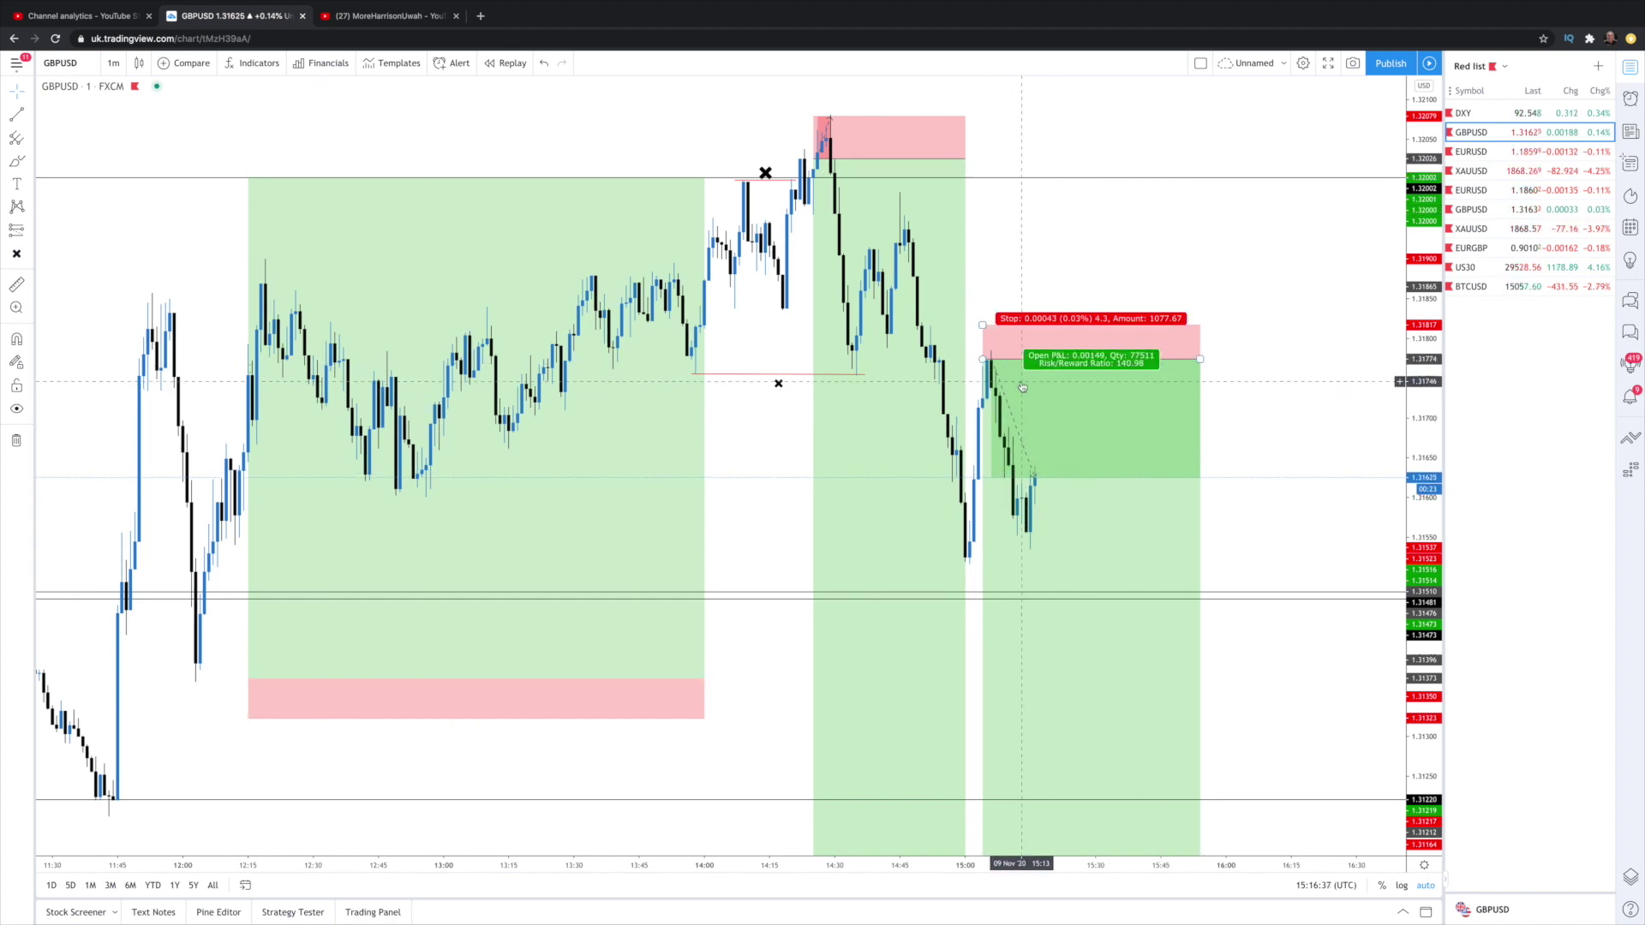
- Adjust the chart zoom around the short position placed just after 15:00
{"action": "scroll", "coordinate": [1022, 387], "scroll_direction": "down", "scroll_amount": 2}
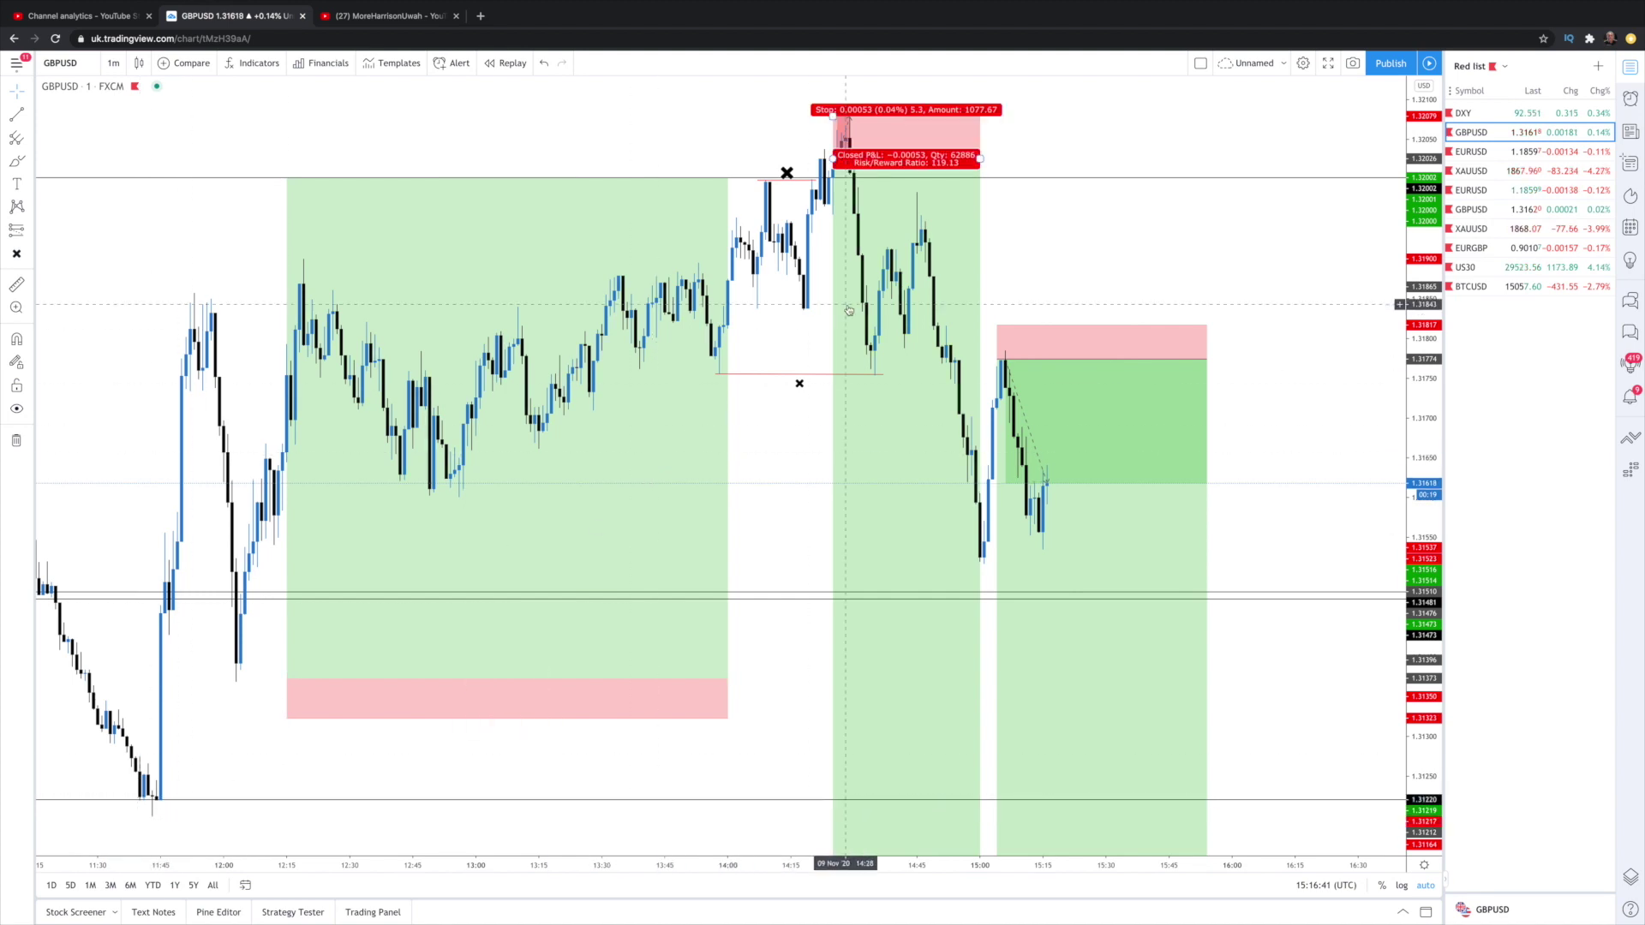
{"action": "scroll", "coordinate": [983, 557], "scroll_direction": "up", "scroll_amount": 2}
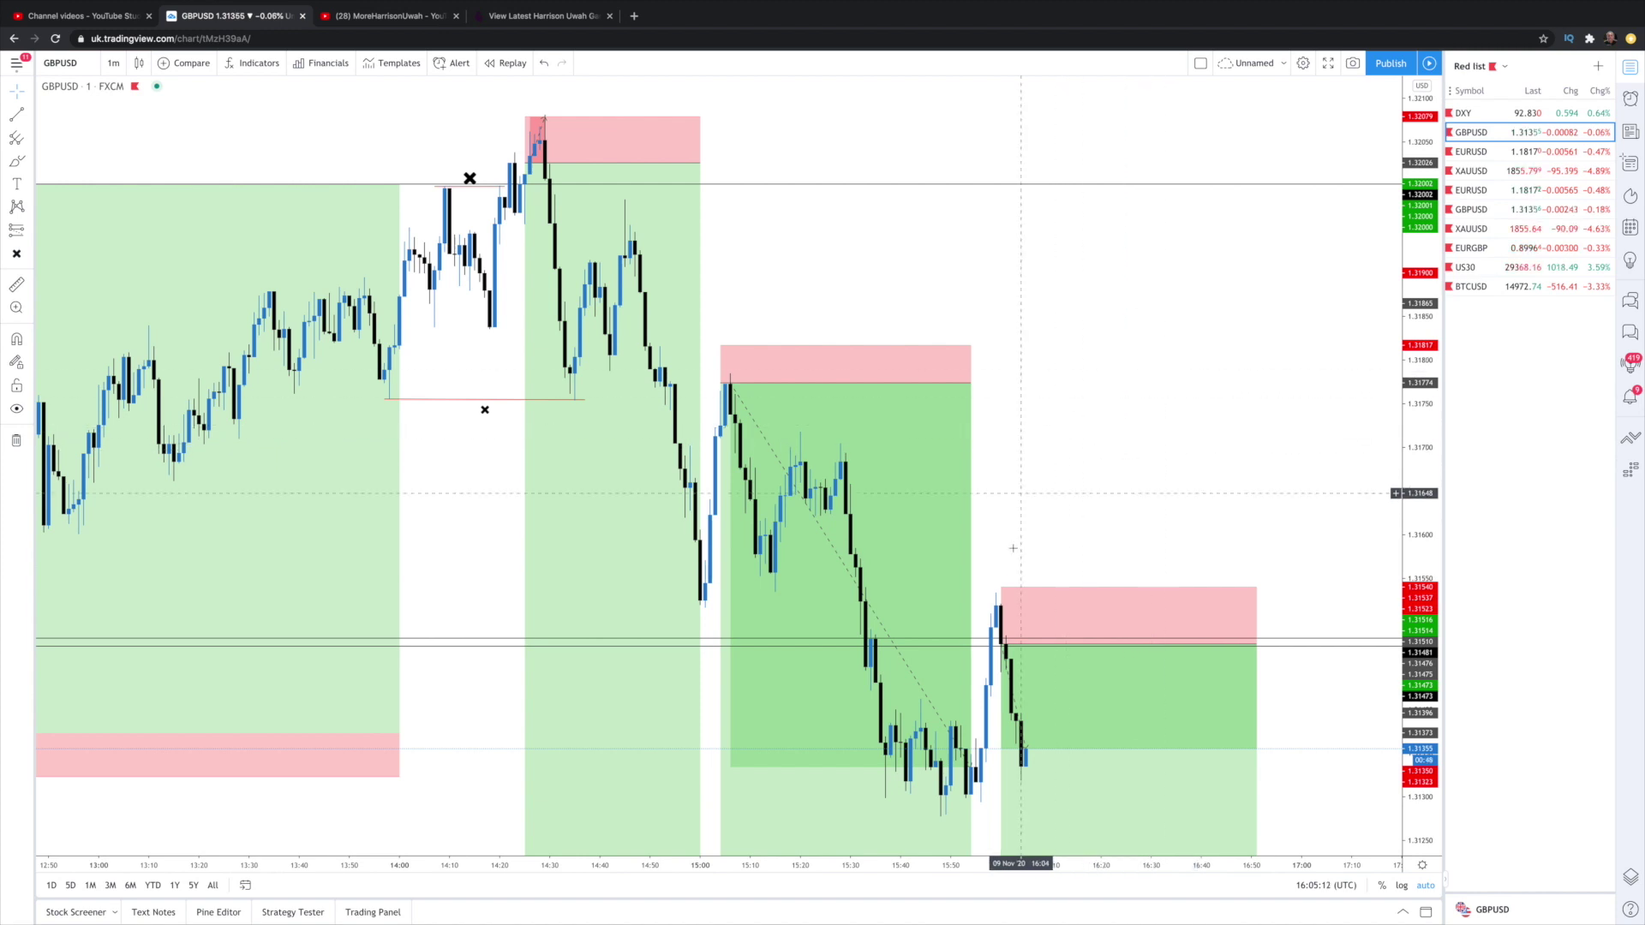
- Check the stop and P&L of the newest 16:00 short and the 15:07 short
{"action": "left_click", "coordinate": [1018, 616]}
{"action": "left_click", "coordinate": [987, 677]}
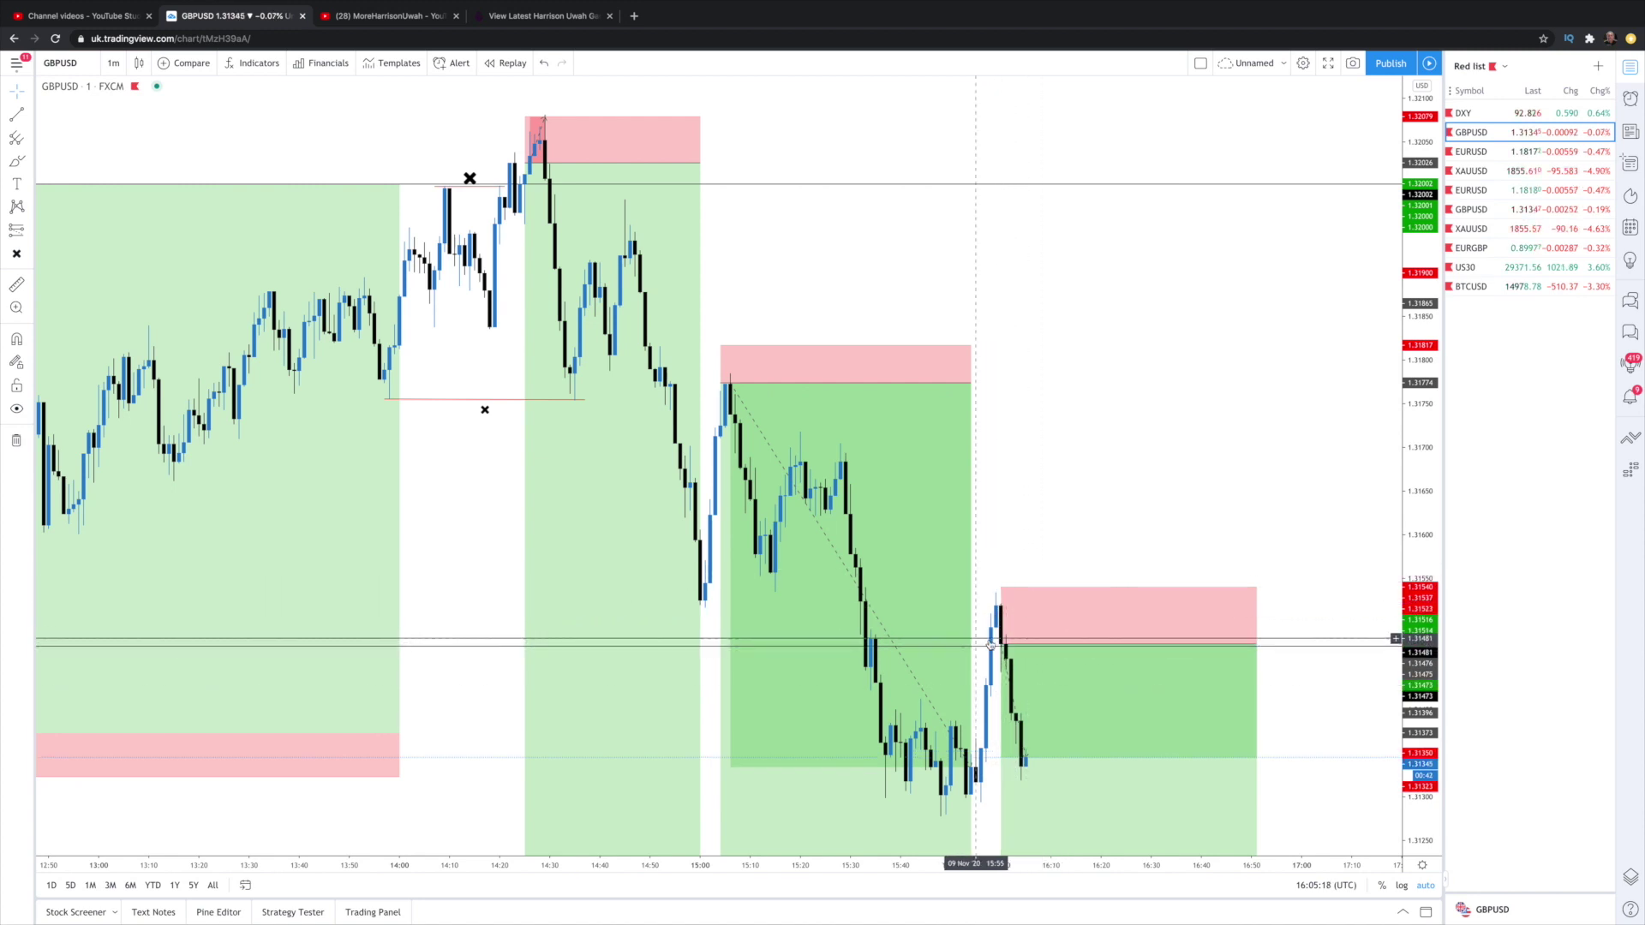
{"action": "left_click", "coordinate": [856, 591]}
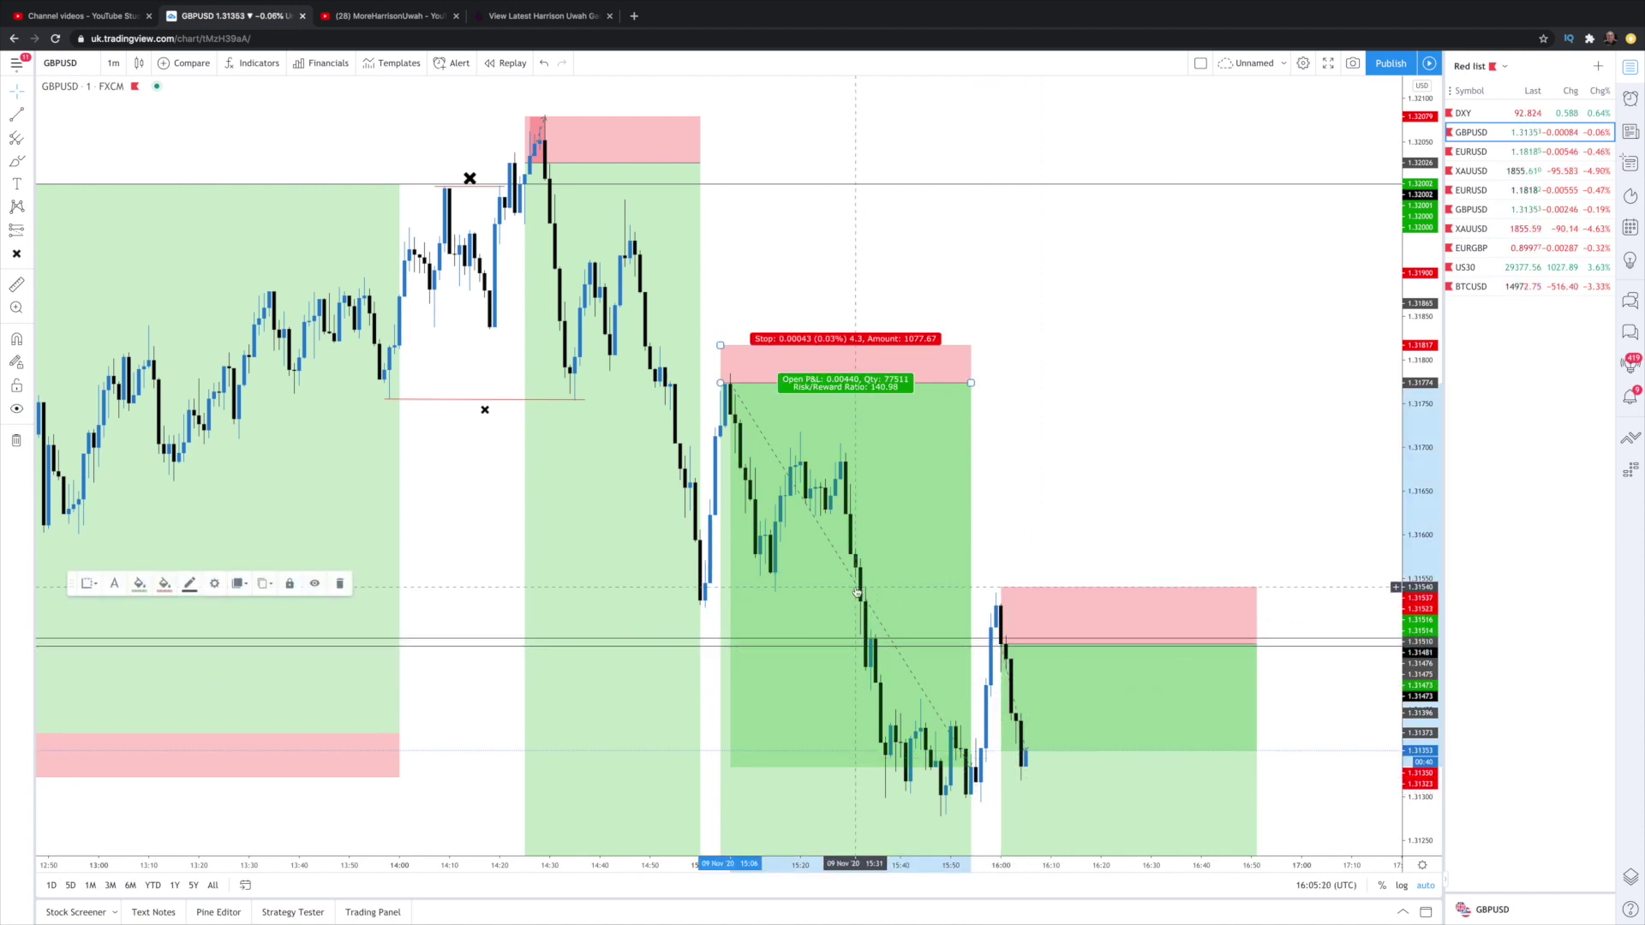
{"action": "left_click", "coordinate": [1050, 615]}
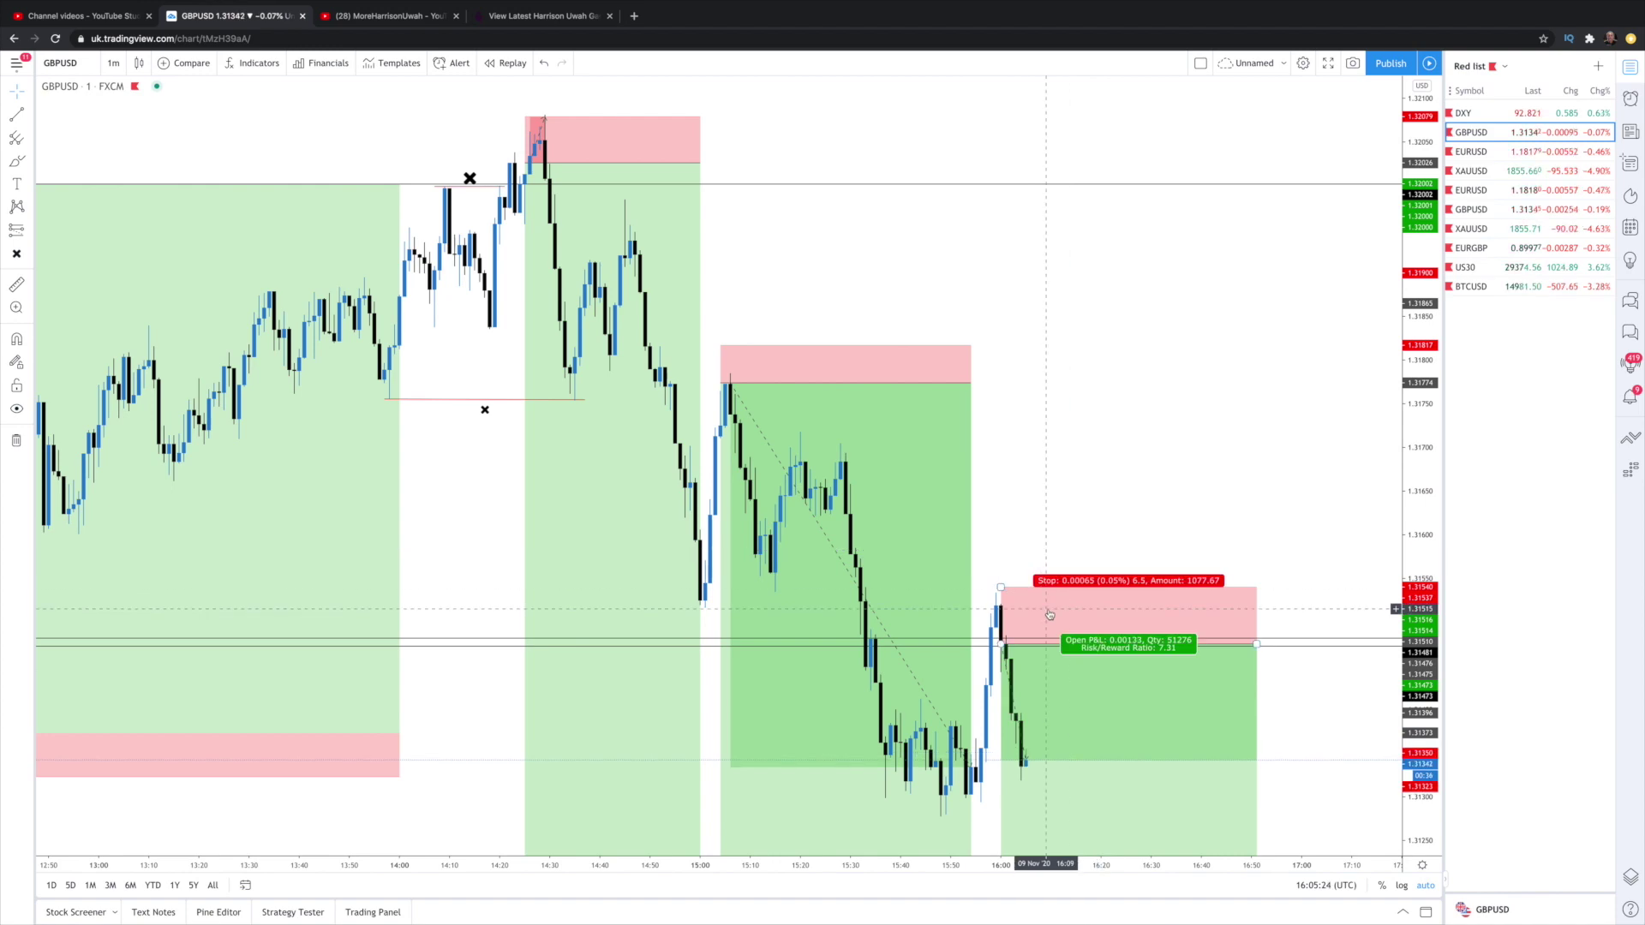
- Zoom out and inspect an earlier position's stop and target, then clear its labels
{"action": "scroll", "coordinate": [1050, 615], "scroll_direction": "down", "scroll_amount": 5}
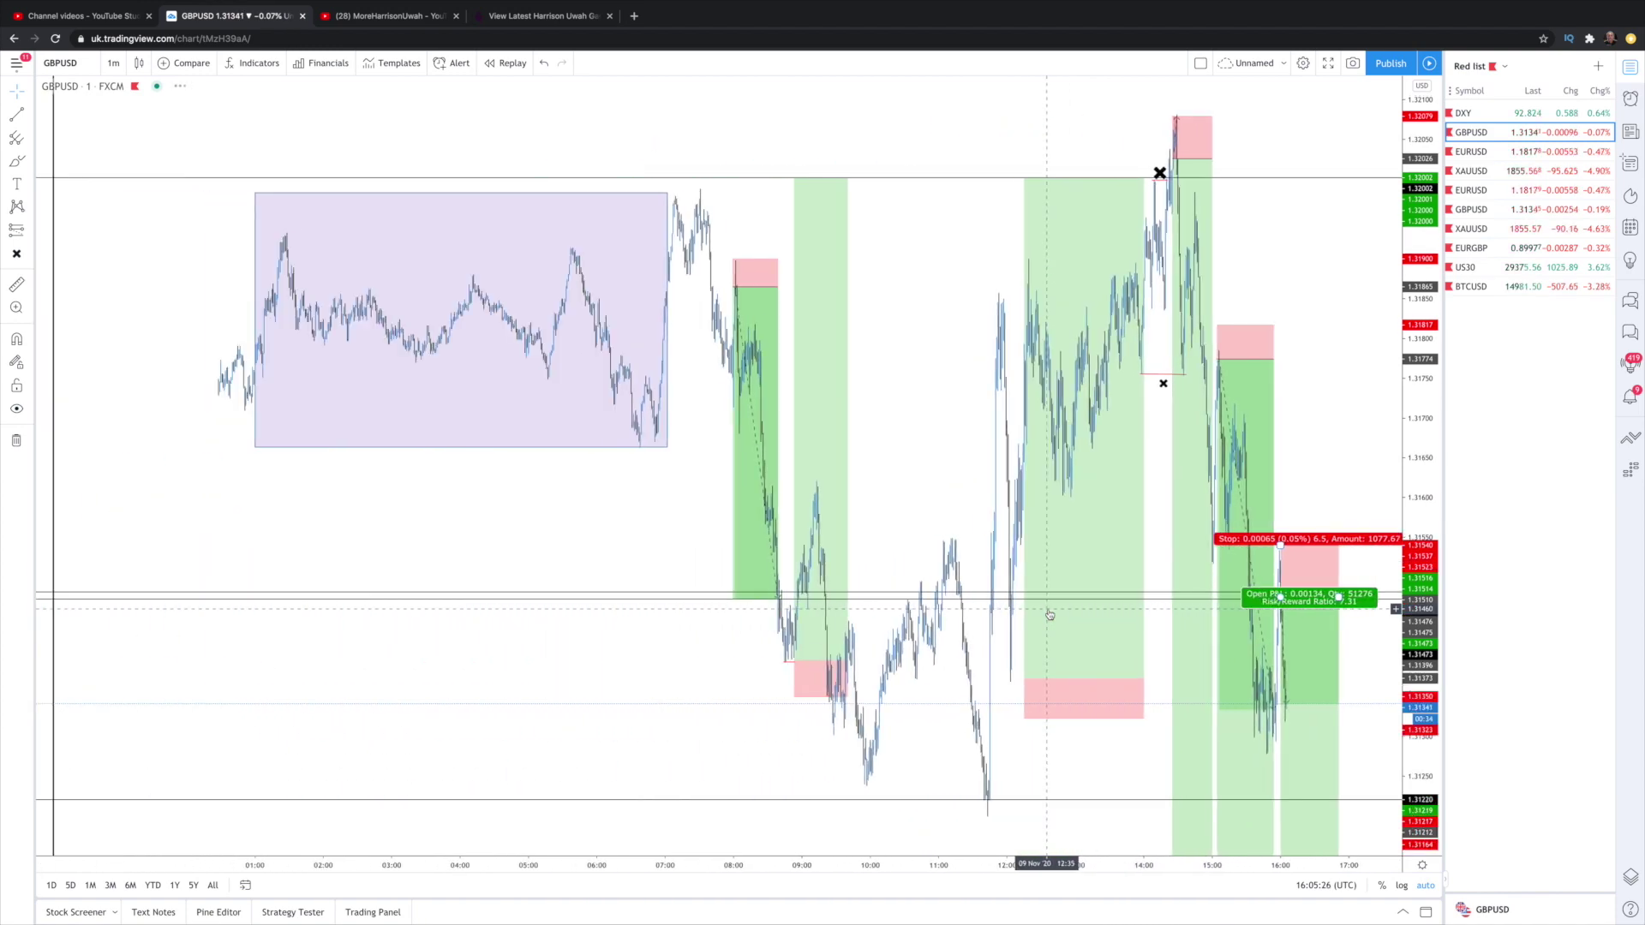
{"action": "scroll", "coordinate": [1049, 616], "scroll_direction": "down", "scroll_amount": 3}
{"action": "left_click", "coordinate": [1124, 677]}
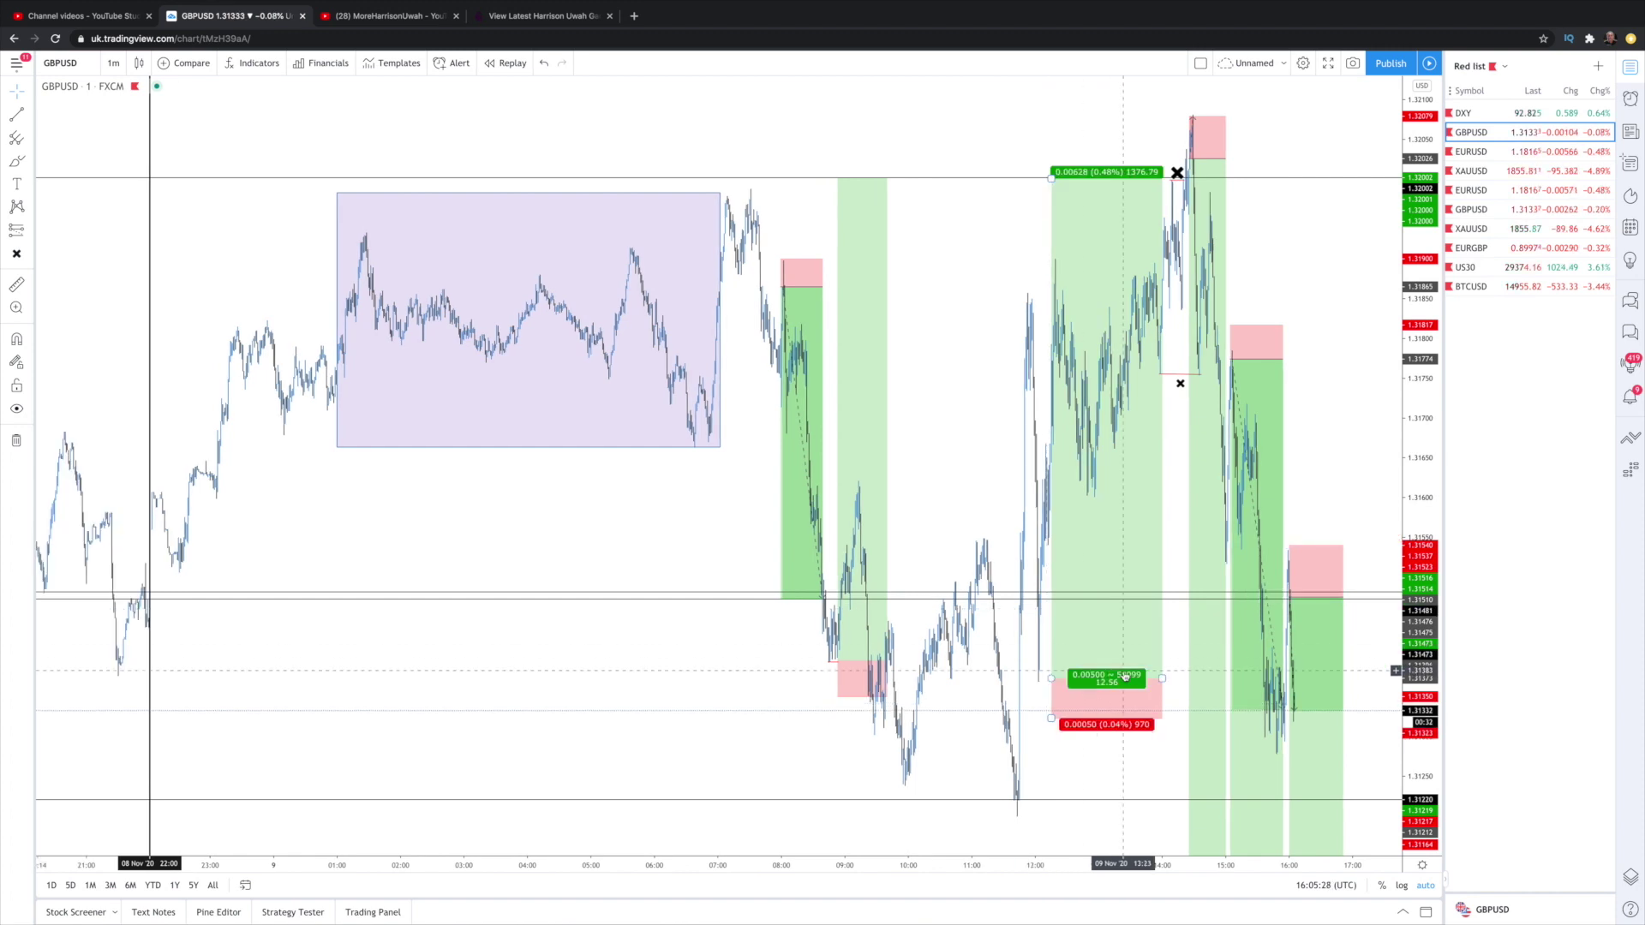
{"action": "left_click", "coordinate": [1139, 787]}
{"action": "scroll", "coordinate": [1135, 728], "scroll_direction": "up", "scroll_amount": 5}
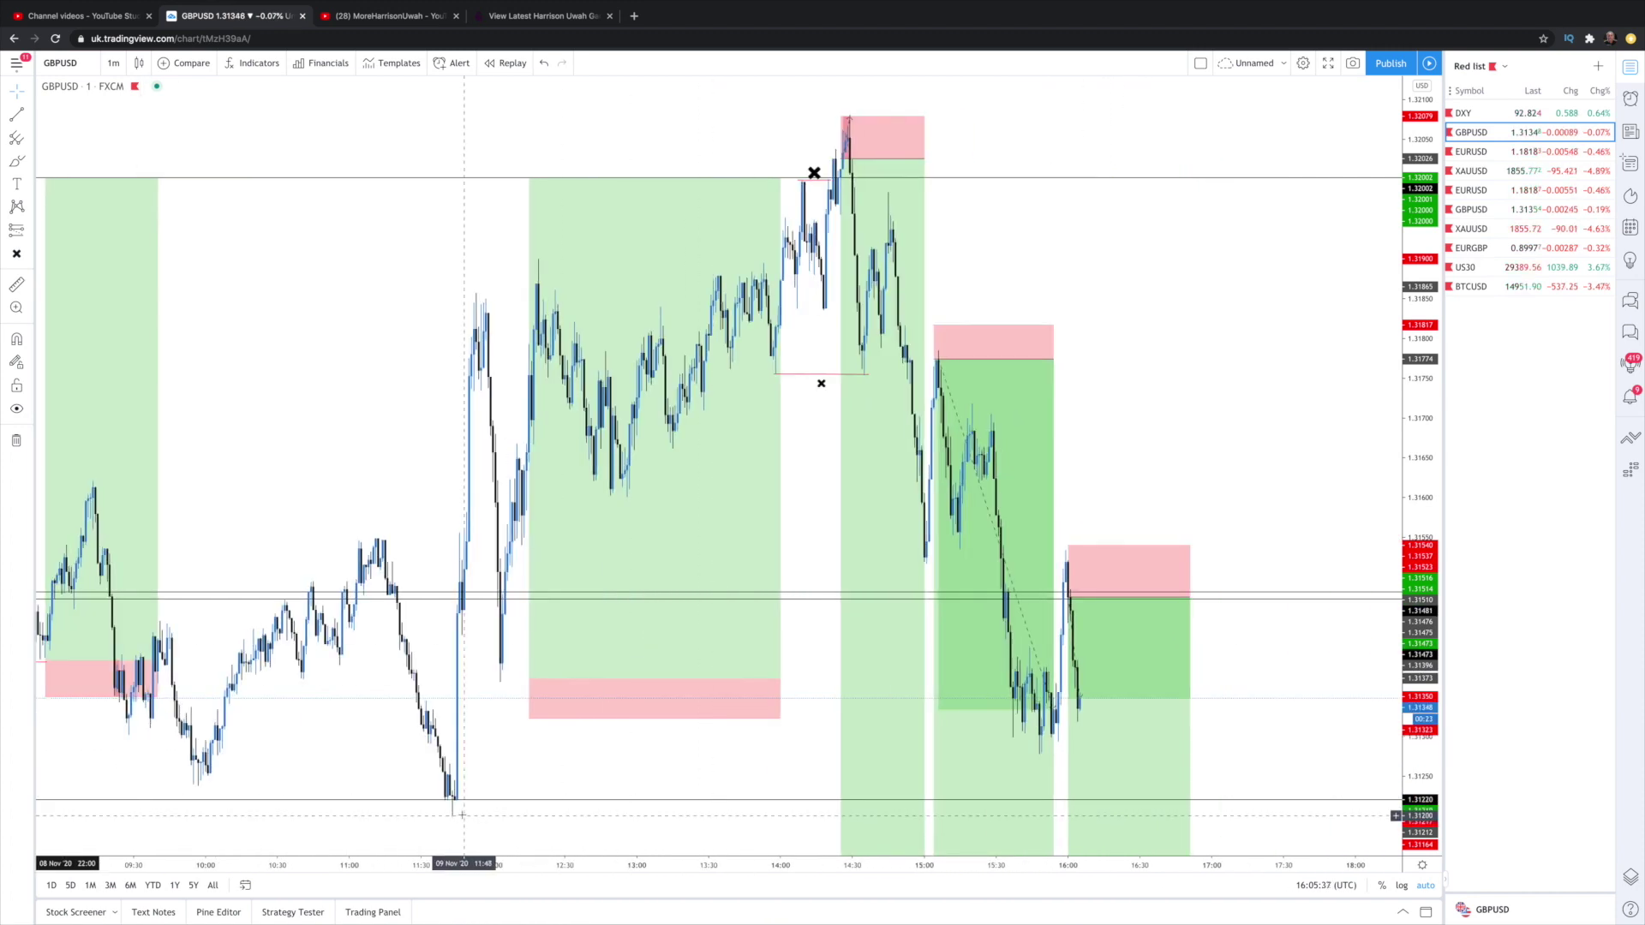